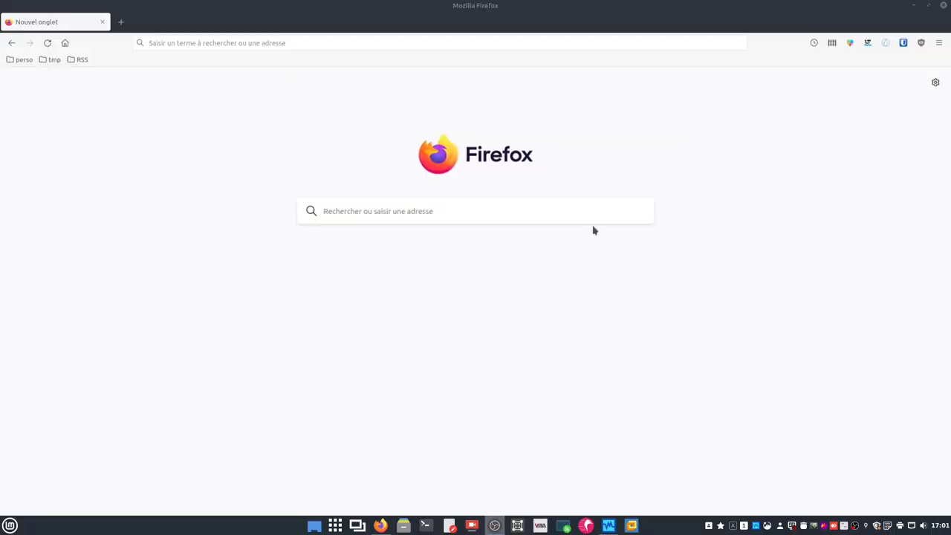
Go to github.com in the browser.
click(558, 216)
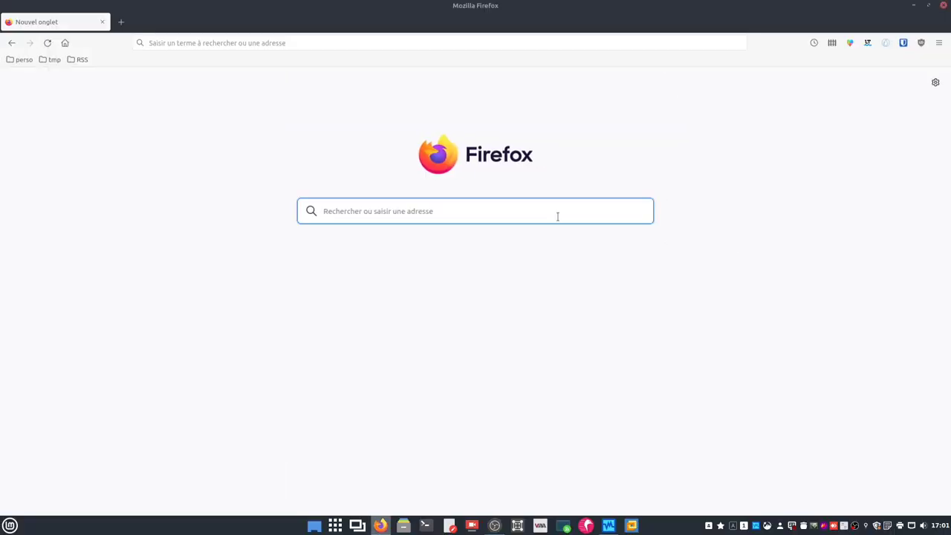
text(github.com)
key(Return)
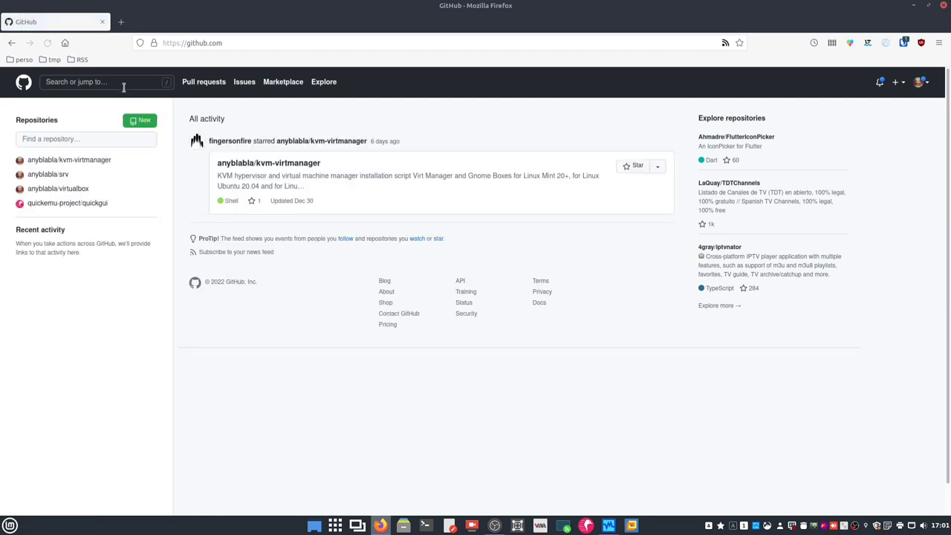
Search GitHub for "fluent icon" and open the vinceliuice/Fluent-icon-theme repository.
click(120, 82)
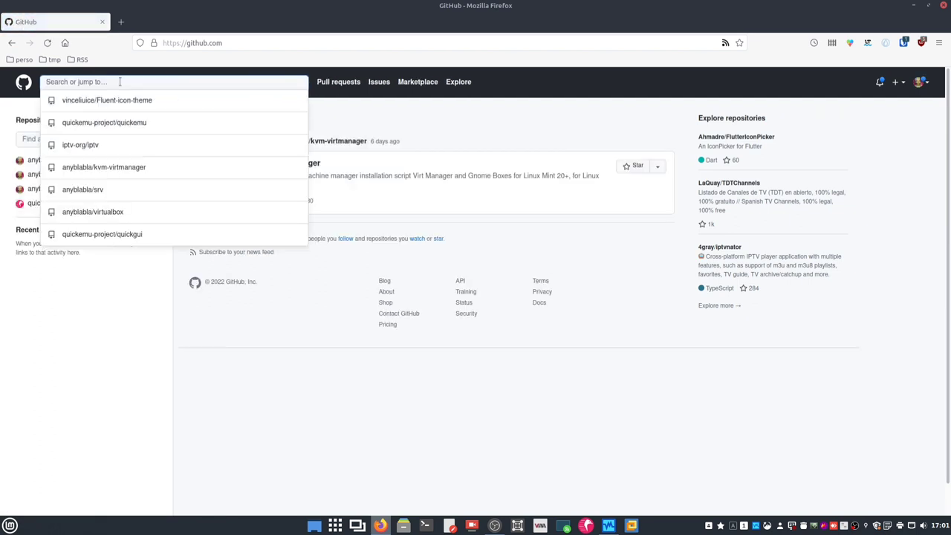
text(fluent icon)
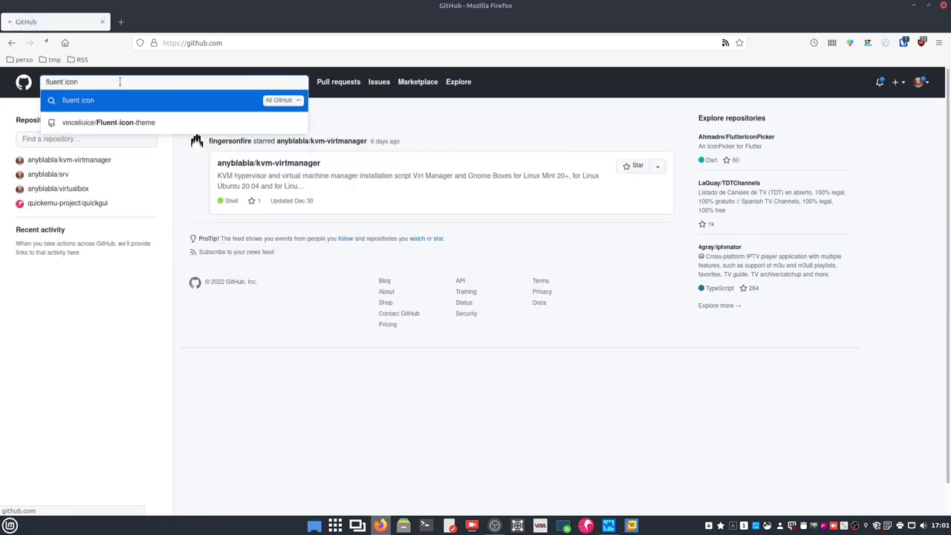
key(Return)
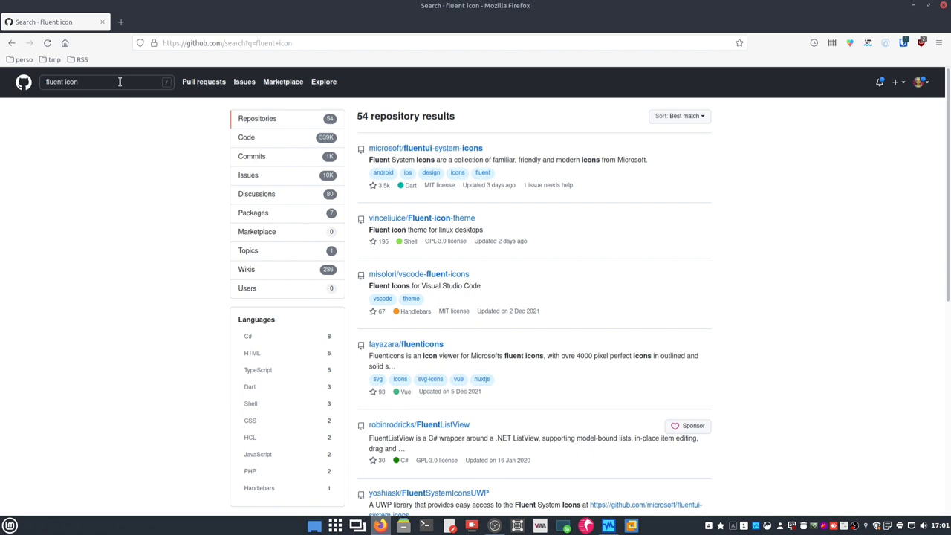
click(415, 220)
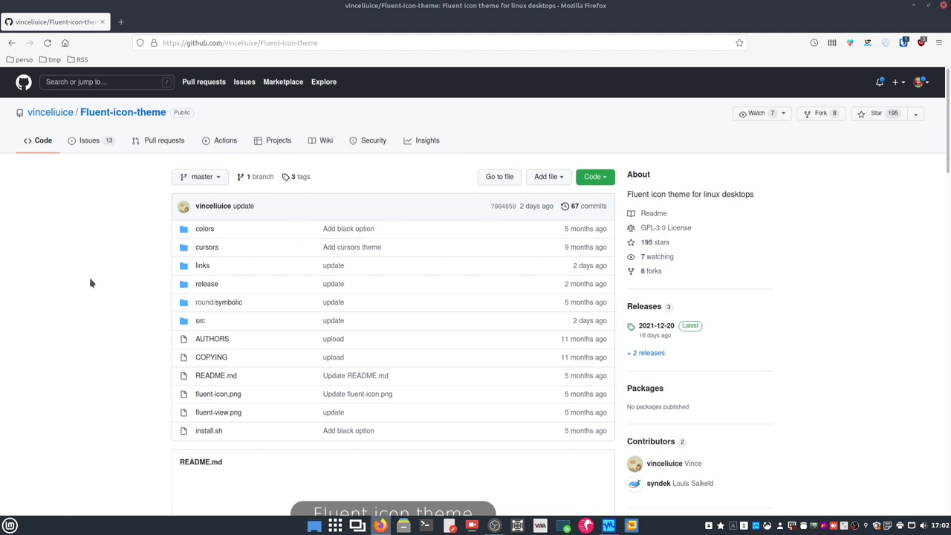
Examine the Fluent-icon-theme README's icon preview, the round and black version samples, and the installation options.
scroll(90, 283, down, 6)
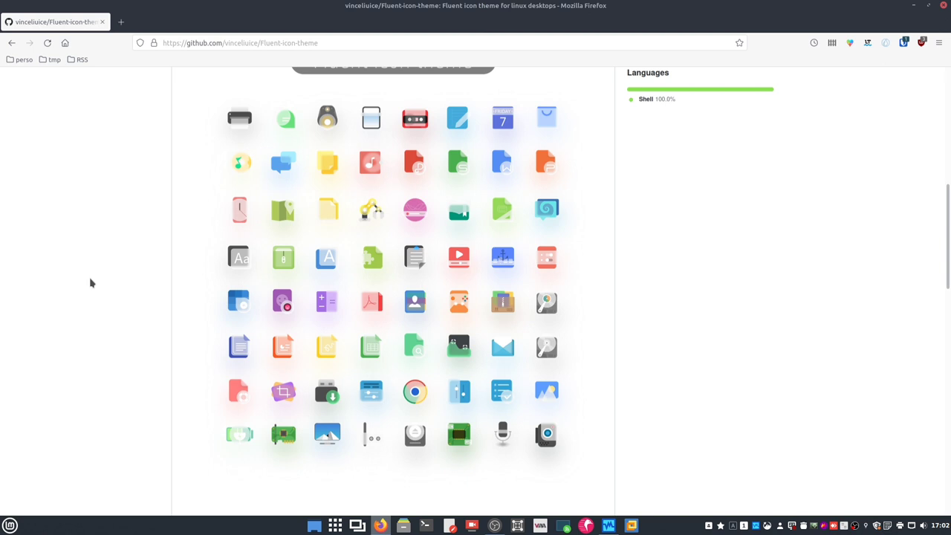
scroll(90, 282, down, 12)
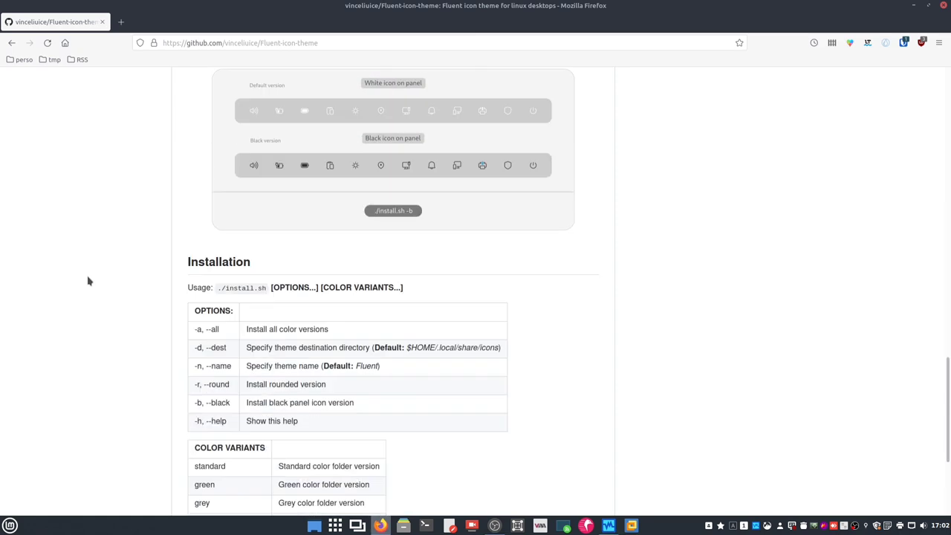
scroll(87, 281, up, 10)
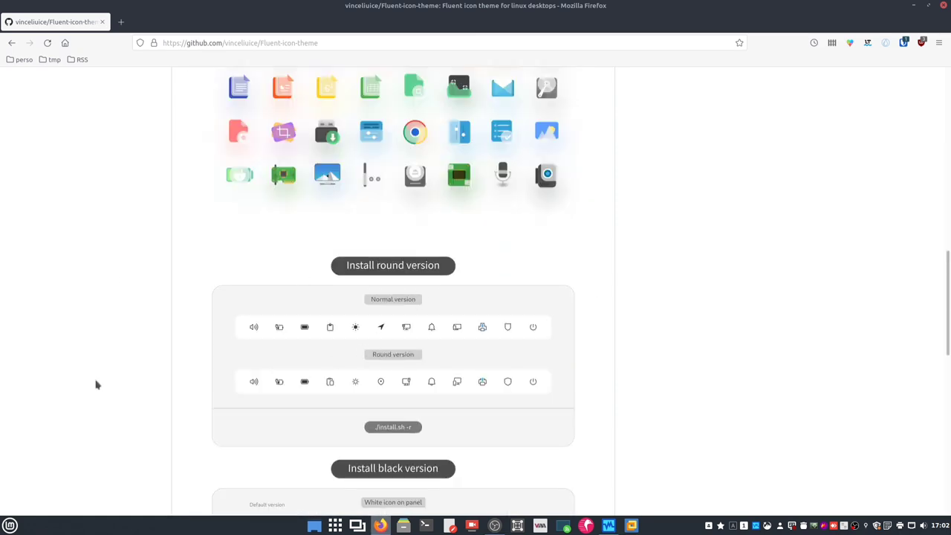
scroll(96, 382, up, 5)
scroll(96, 380, down, 4)
scroll(96, 379, up, 2)
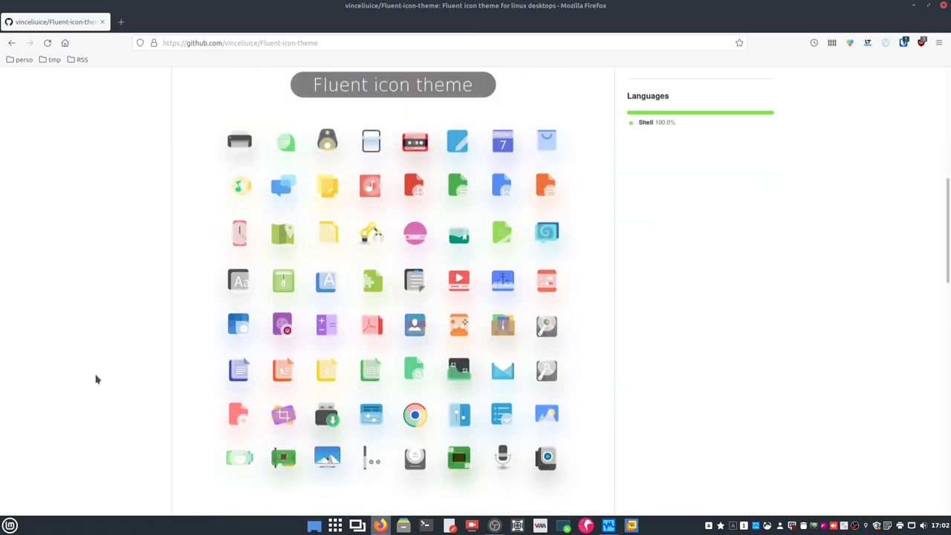
scroll(96, 379, up, 5)
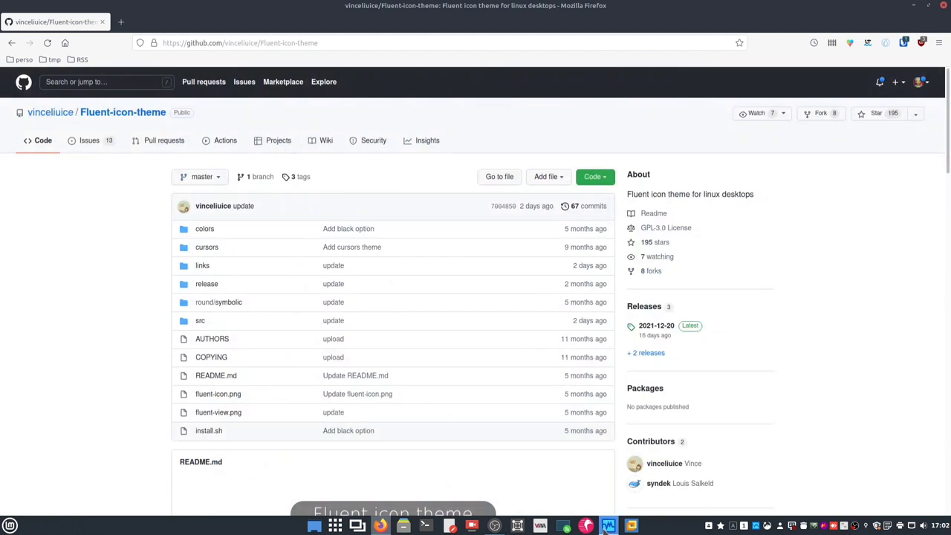
Switch to the Ubuntu 21.10 virtual machine in VirtualBox, open a Terminal there and move its window towards the middle of the desktop.
click(606, 527)
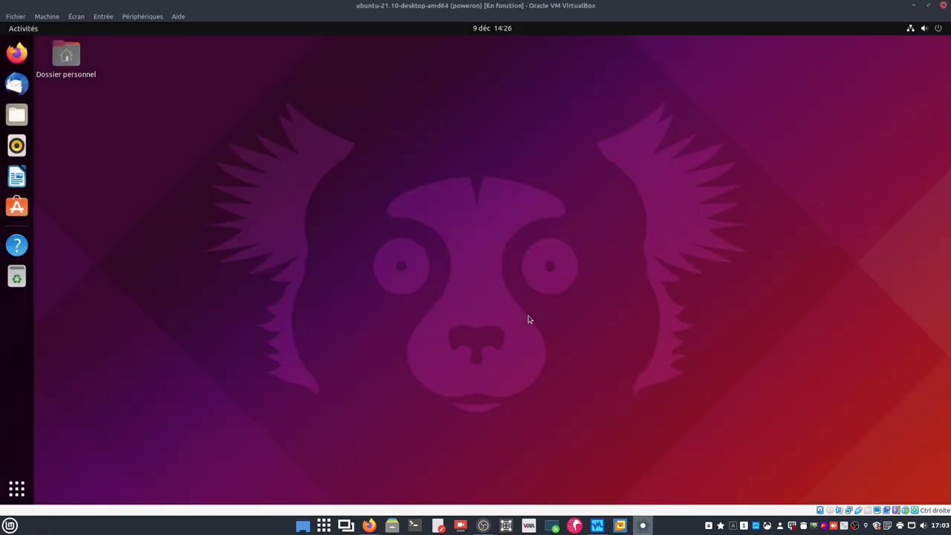
click(17, 488)
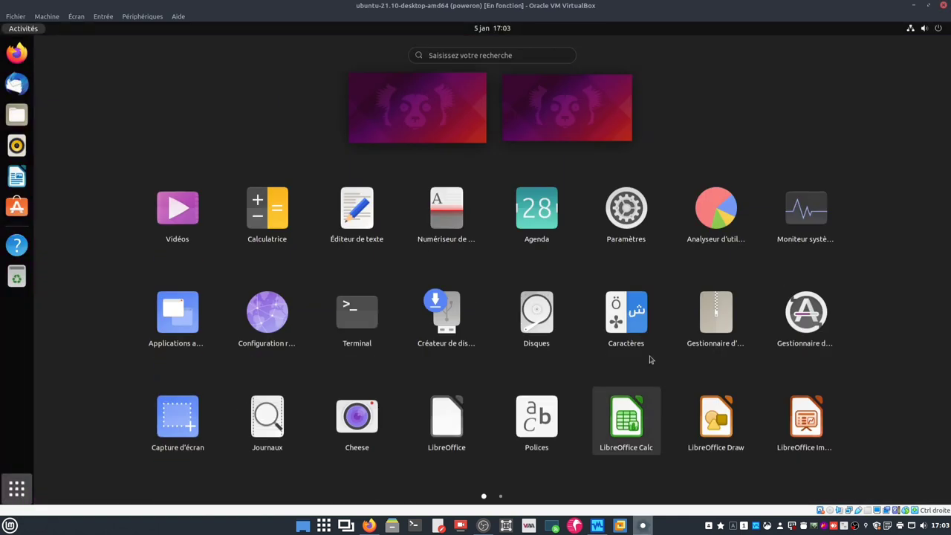
text(term)
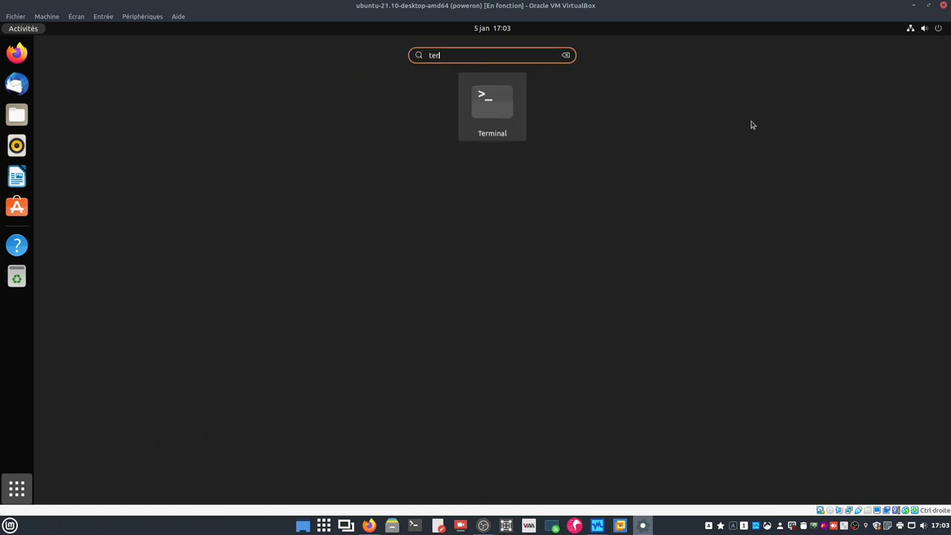
key(Return)
drag(184, 72, 426, 137)
Refresh the package lists with "sudo apt update", authenticating with the account password.
text(sudo )
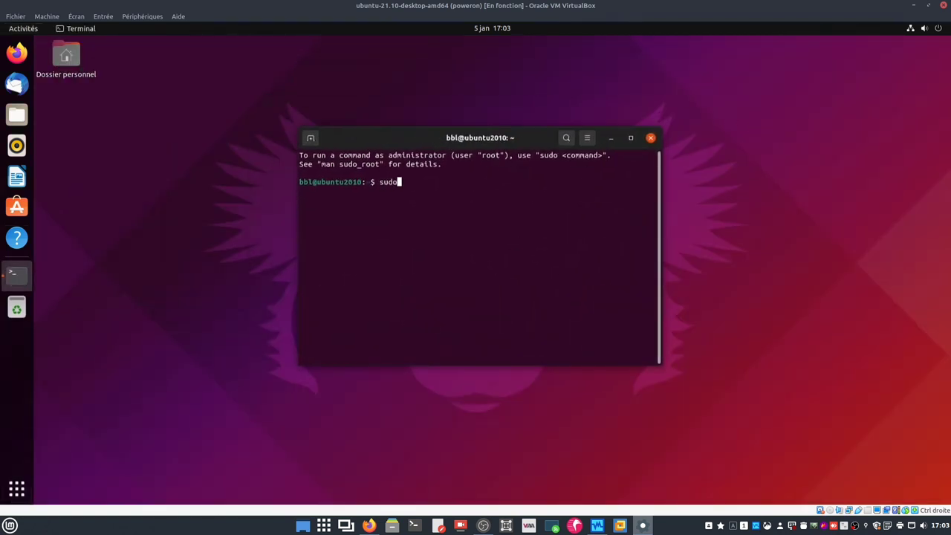
text(apt update)
key(Return)
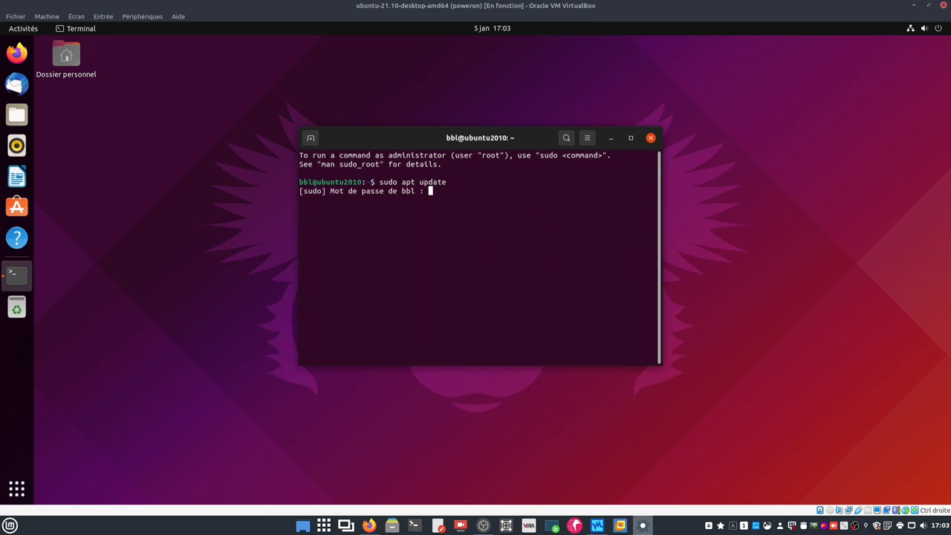
key(Return)
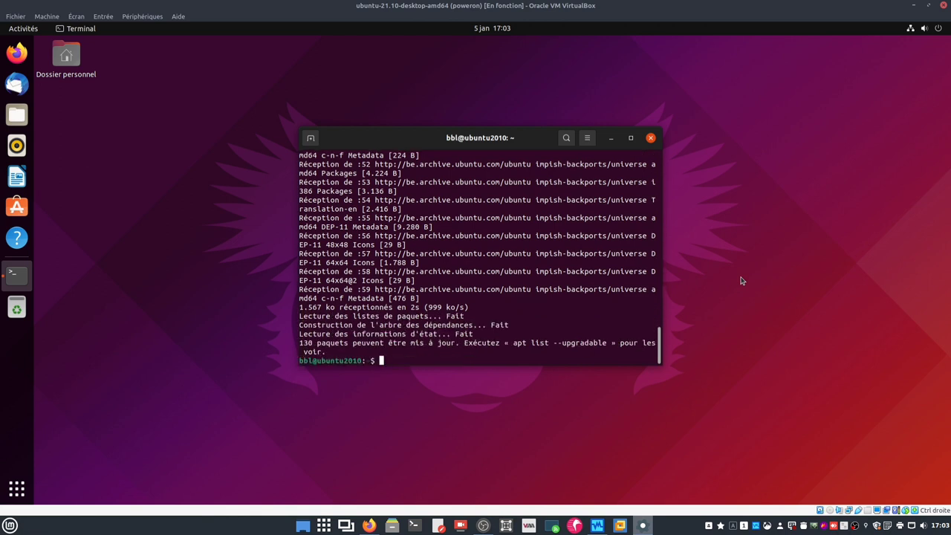
Install GNOME Tweaks with "sudo apt install gnome-tweaks" and accept the installation.
text(sudo apt install gnome-tweaks)
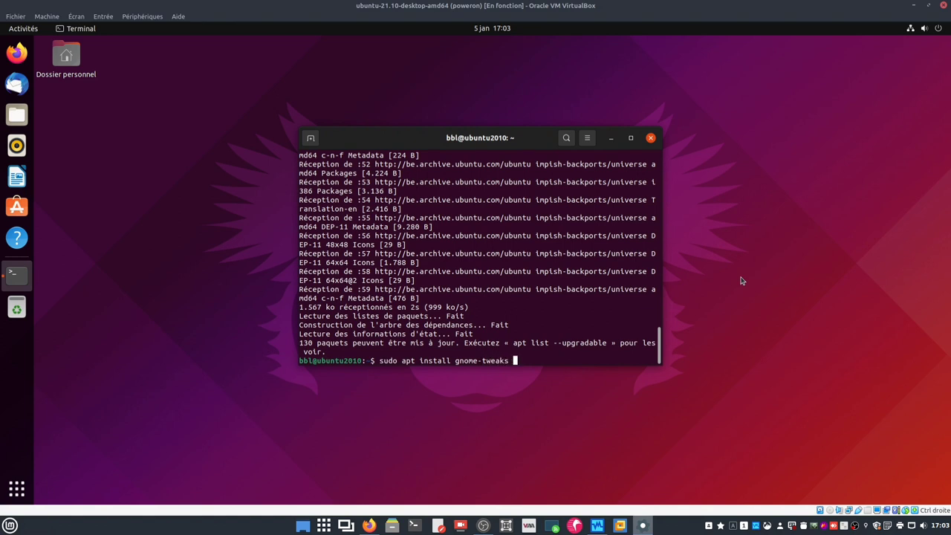
key(Return)
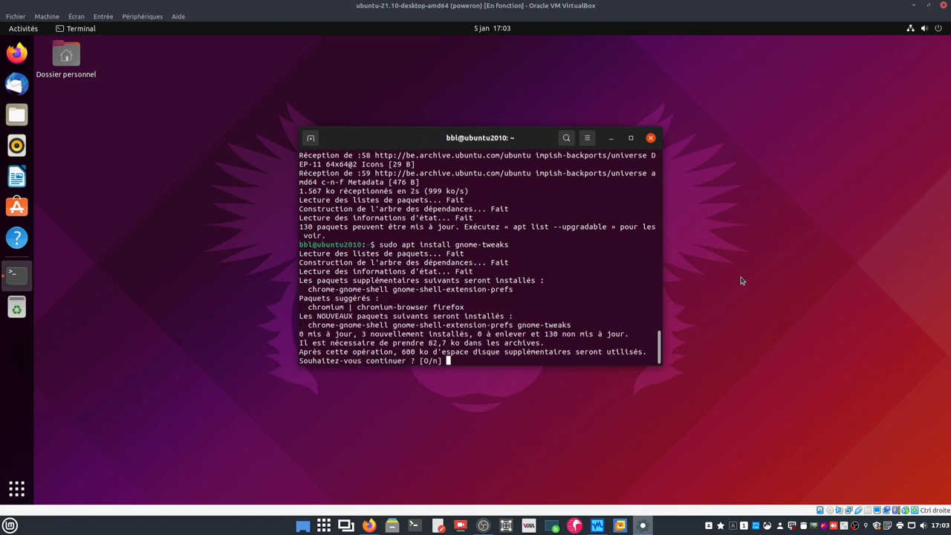
key(Return)
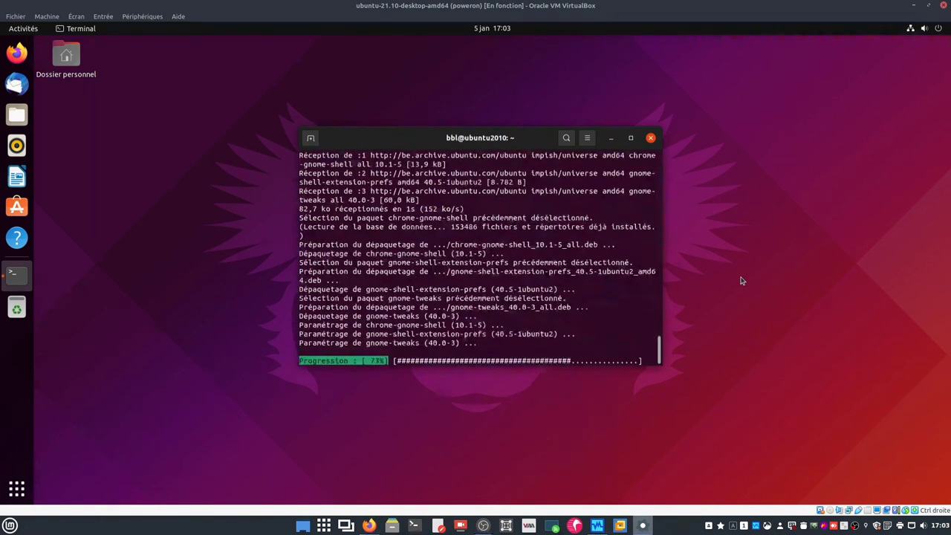
Launch Firefox in the virtual machine and copy the Fluent-icon-theme repository URL from the host's Firefox for it.
click(17, 53)
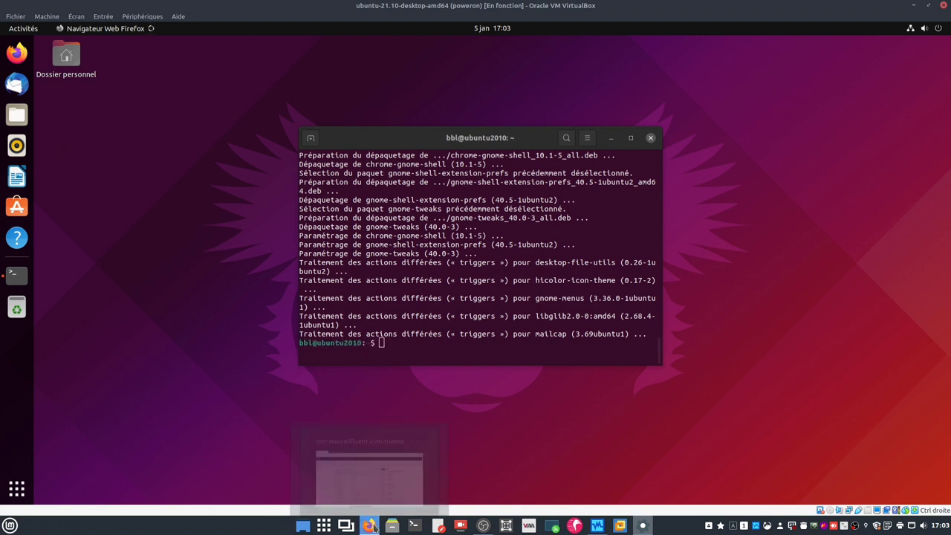
click(371, 525)
click(327, 43)
key(cmd+c)
right_click(320, 42)
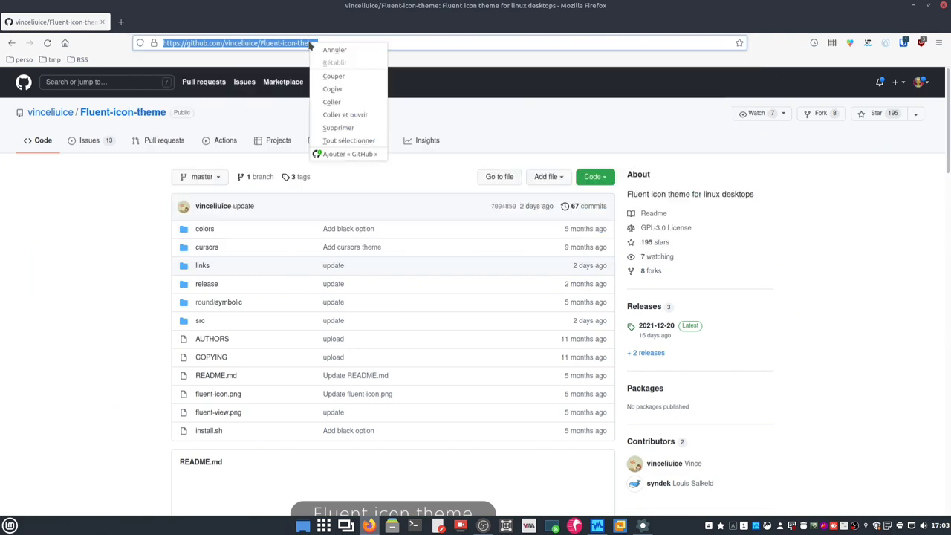
click(324, 89)
click(643, 526)
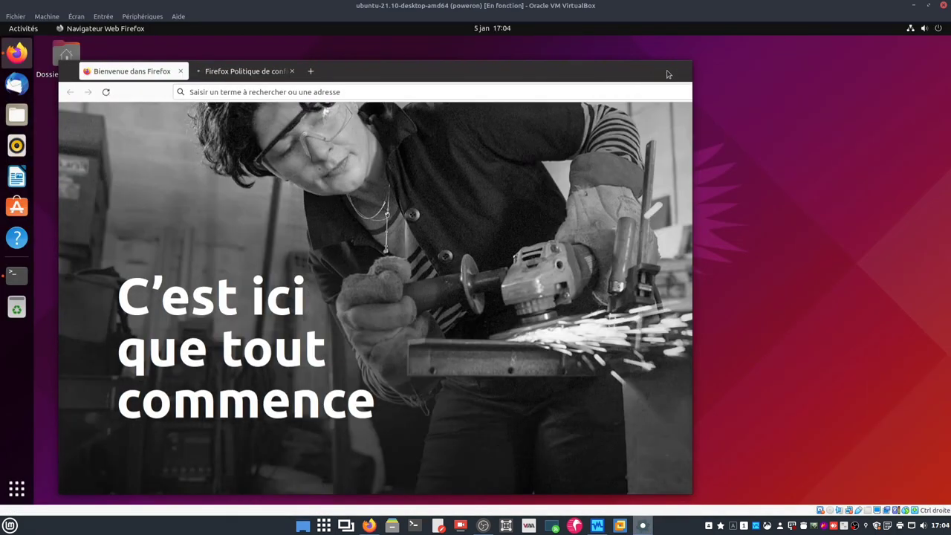
Maximize the virtual machine's Firefox, open the copied Fluent-icon-theme URL and close the privacy policy page.
click(667, 71)
click(385, 66)
right_click(385, 66)
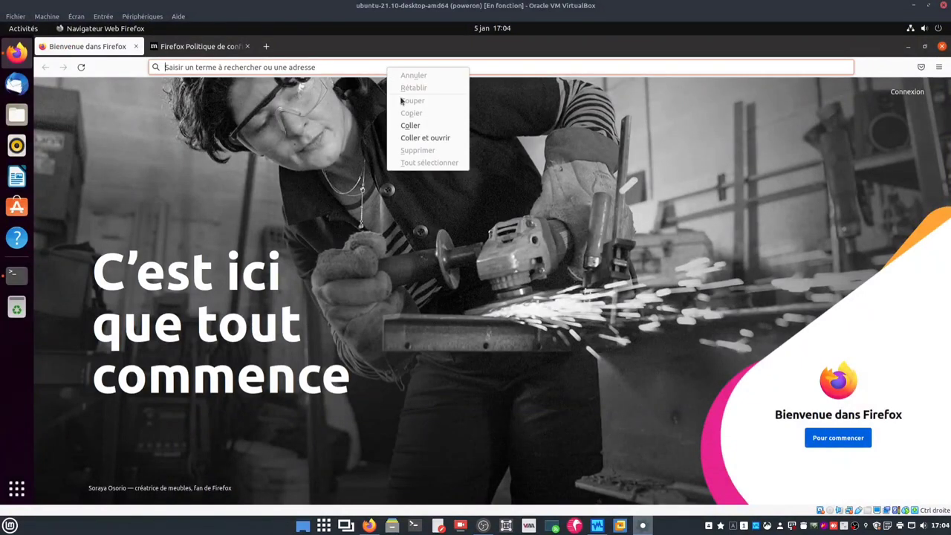
click(420, 140)
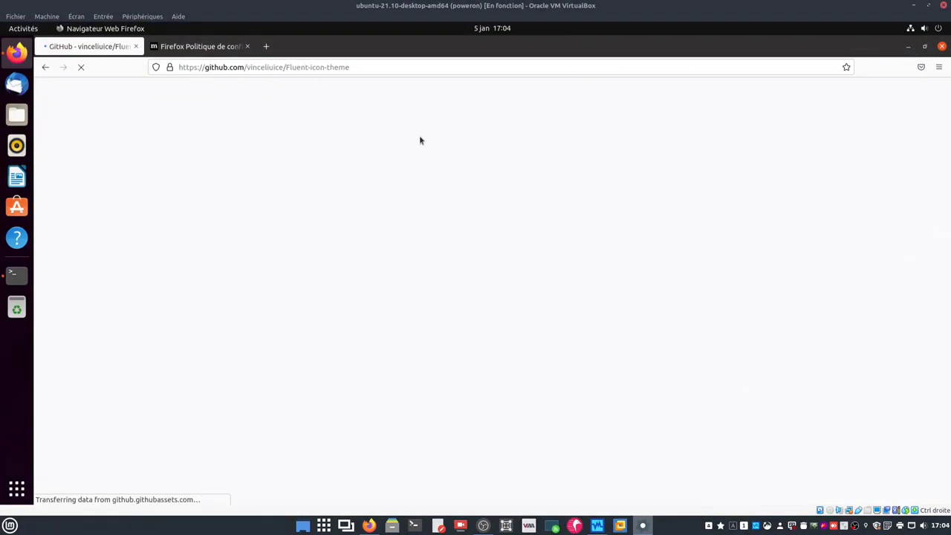
click(249, 46)
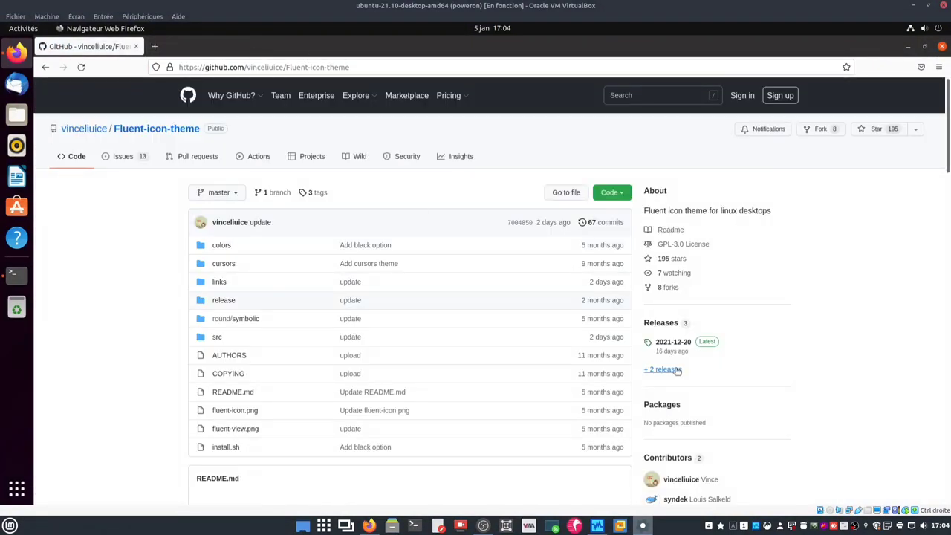
Download the 2021-12-20 release's zip source code from the repository's releases, saving the file to disk.
click(667, 369)
scroll(446, 401, down, 5)
scroll(446, 402, up, 5)
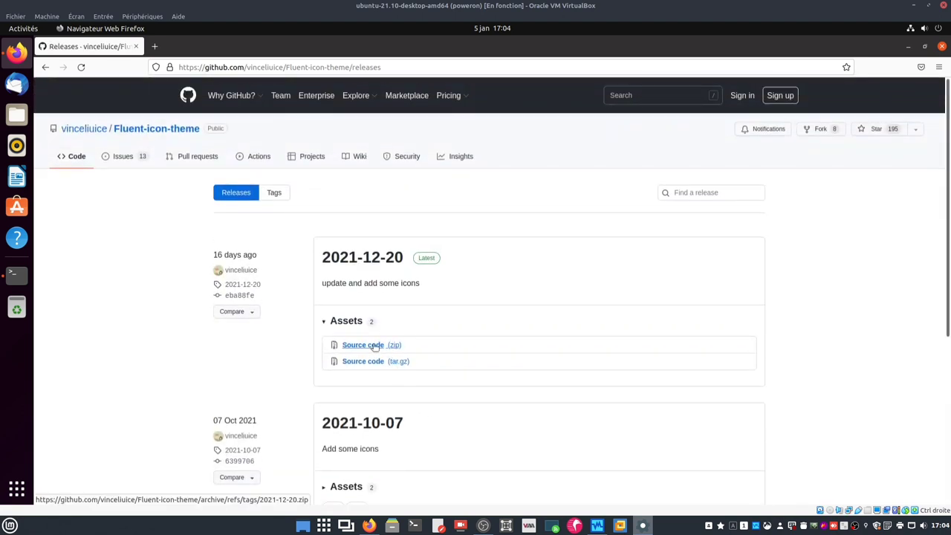
click(376, 346)
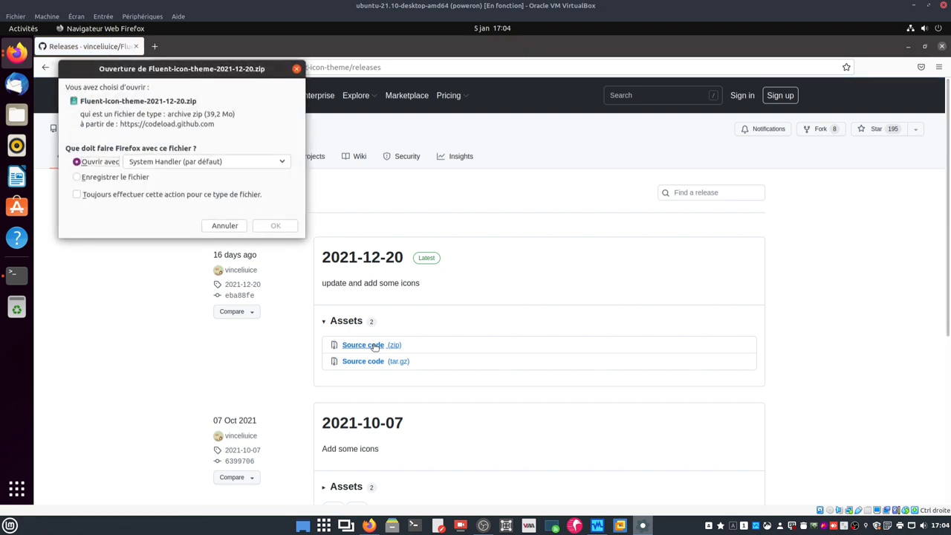
click(111, 178)
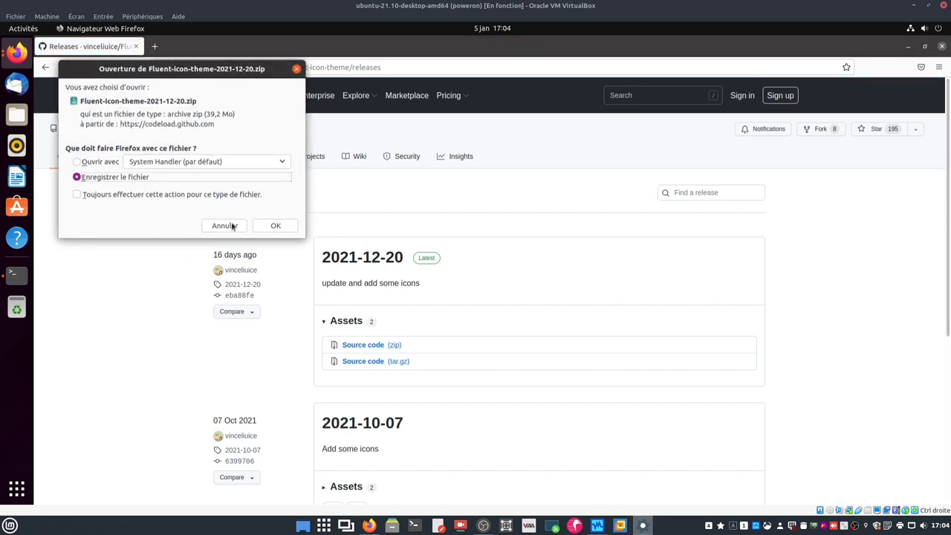
click(271, 225)
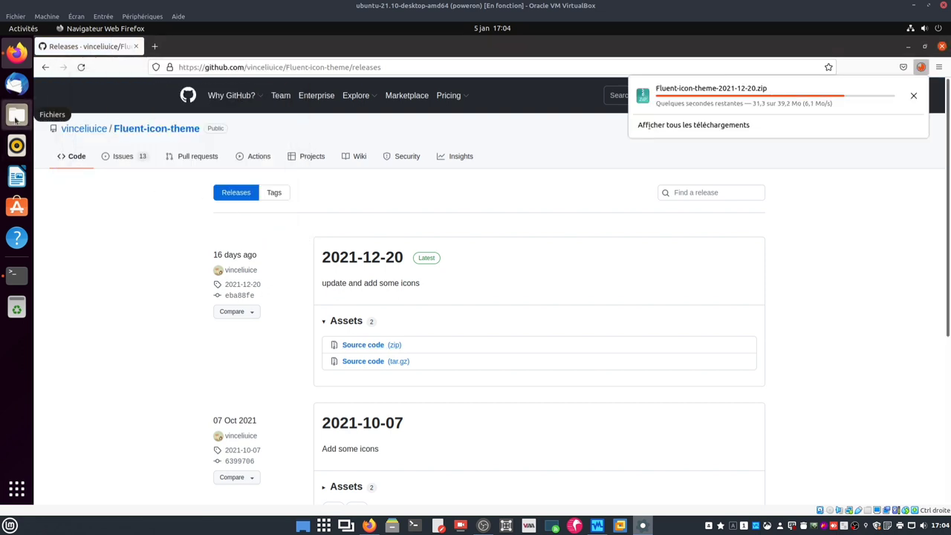
Check the Téléchargements folder in Files, and open the folder containing the downloaded Fluent-icon-theme-2021-12-20.zip.
click(17, 115)
click(100, 209)
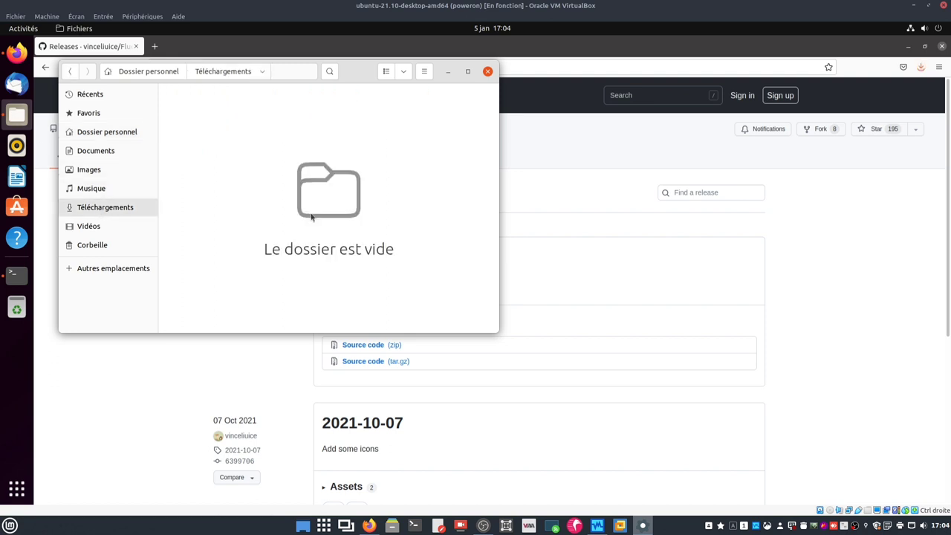
click(921, 68)
click(914, 93)
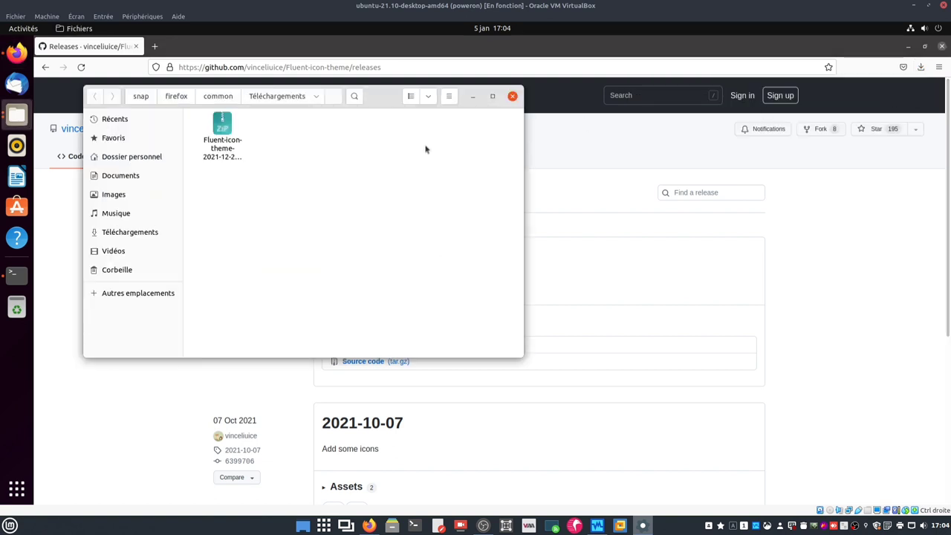
Move Fluent-icon-theme-2021-12-20.zip from Firefox's snap download folder to the home folder's Téléchargements.
right_click(226, 128)
click(242, 159)
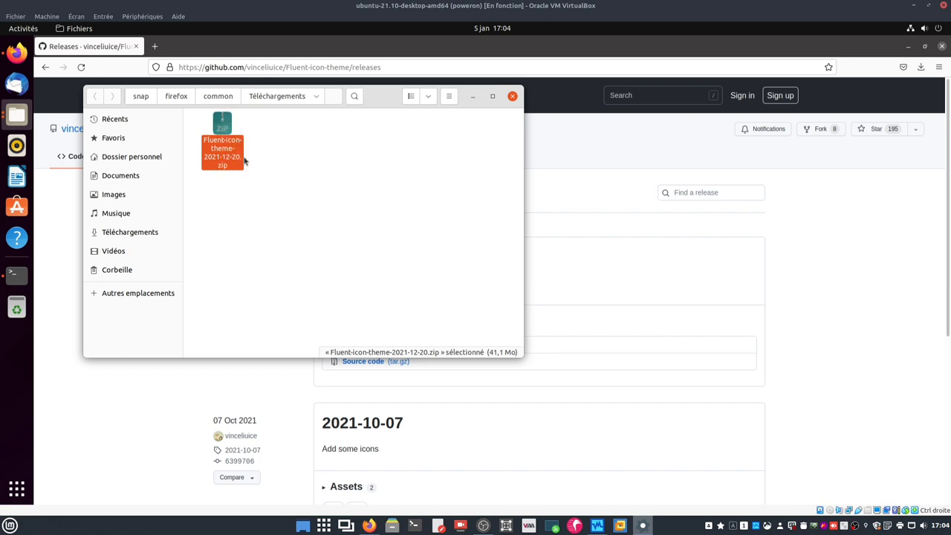
click(125, 232)
right_click(243, 235)
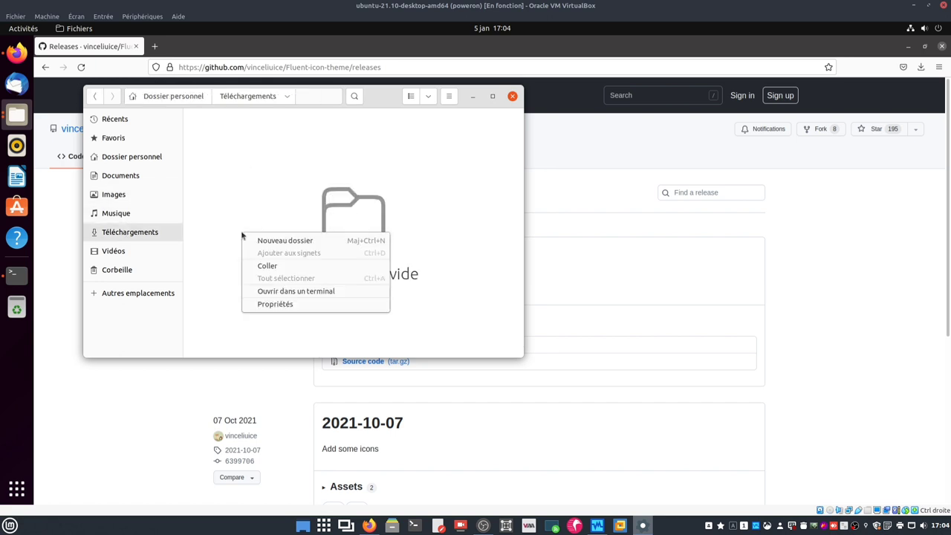
click(274, 266)
Extract Fluent-icon-theme-2021-12-20.zip in the Téléchargements folder, and open the extracted folder.
right_click(233, 157)
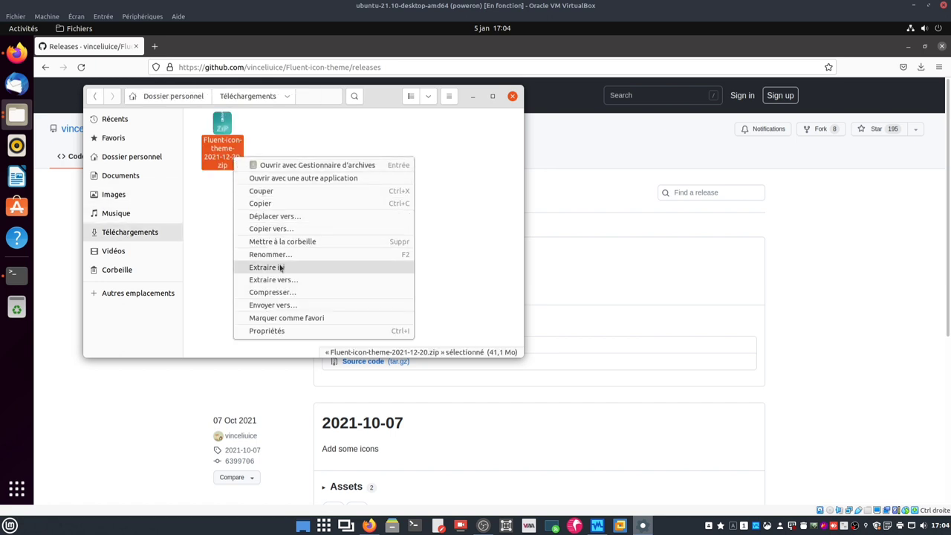
click(278, 267)
double_click(217, 126)
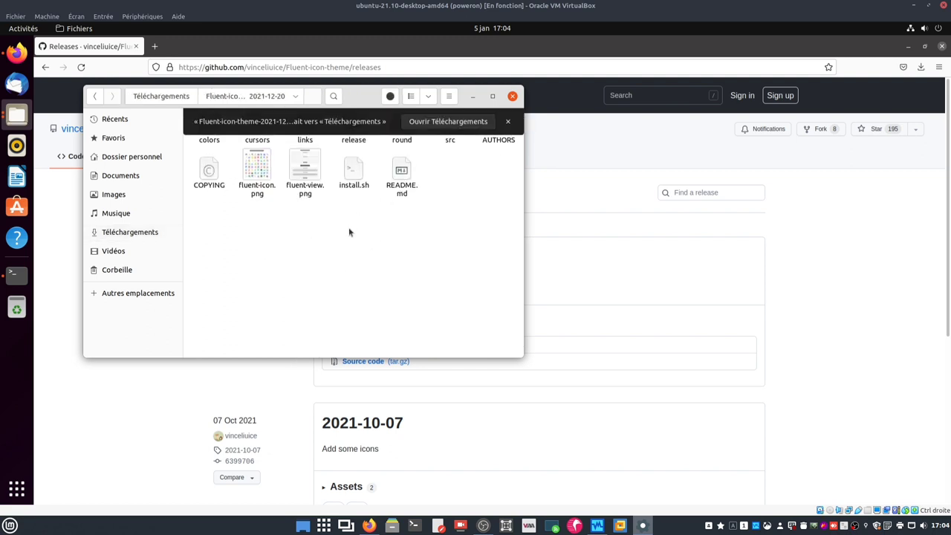
Check the install options in README.md, close it, and open a terminal in the extracted theme folder.
double_click(401, 173)
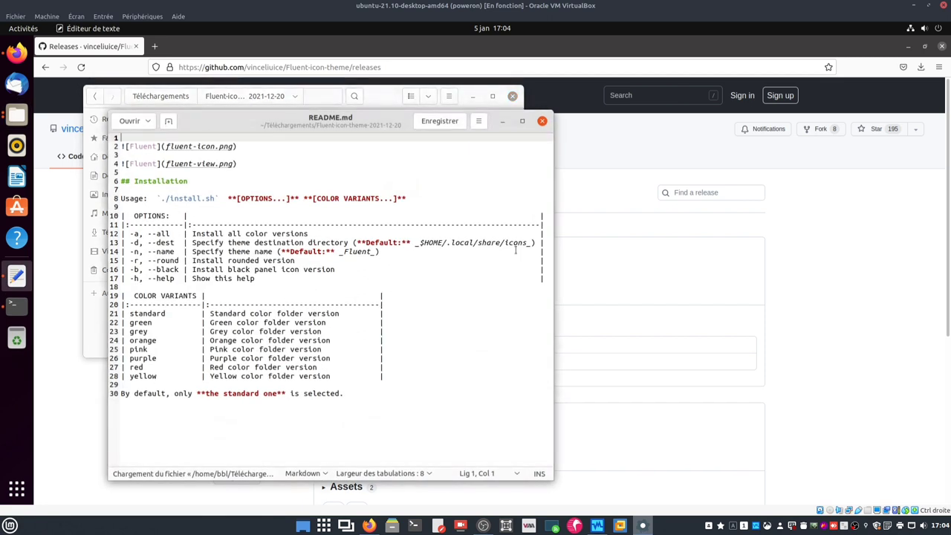
click(542, 120)
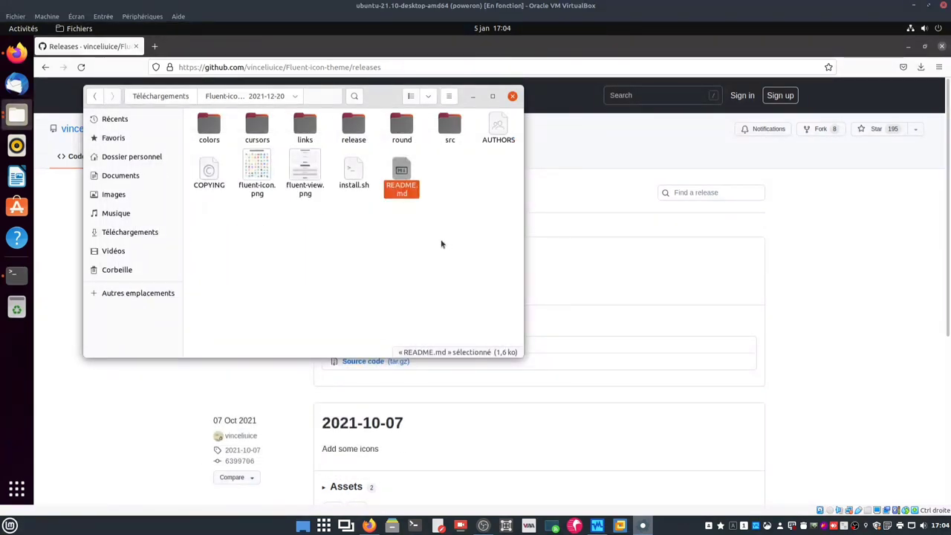
right_click(443, 246)
click(394, 260)
right_click(394, 260)
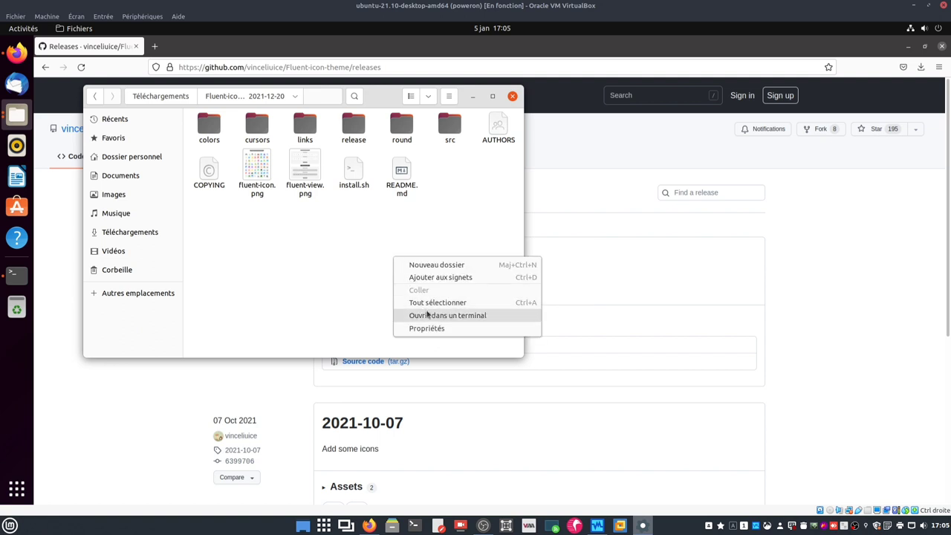
click(428, 316)
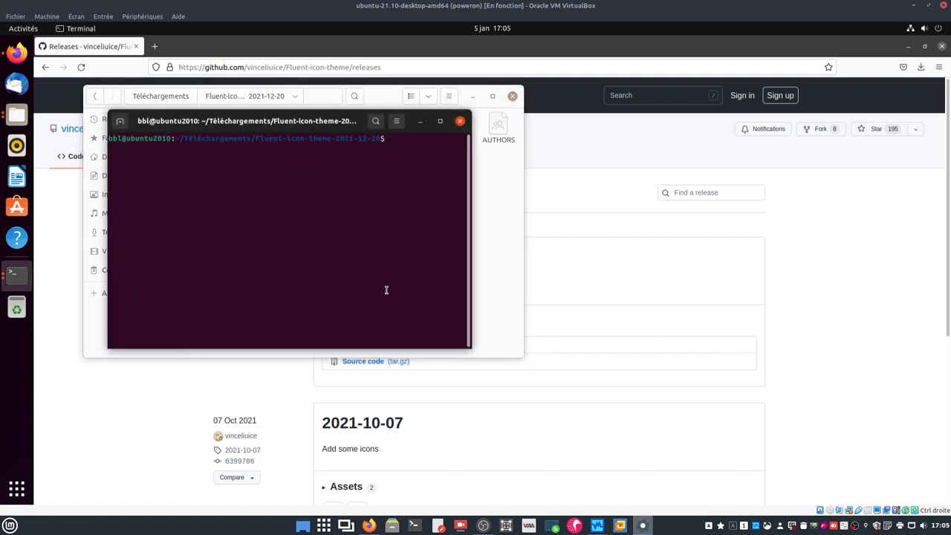
List the folder's files and run sudo ./install.sh, authenticating with the account password.
text(ls)
key(Return)
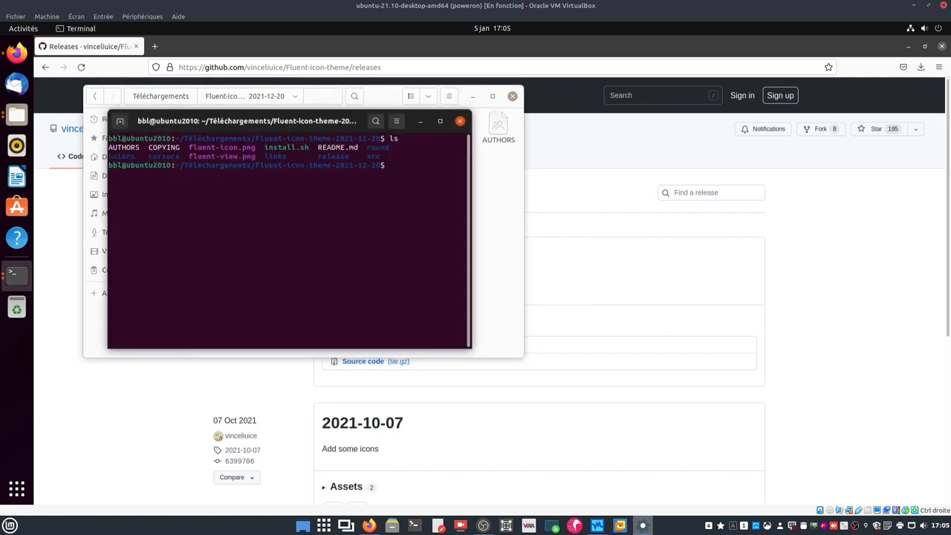
text(sudo ./install.sh)
key(Return)
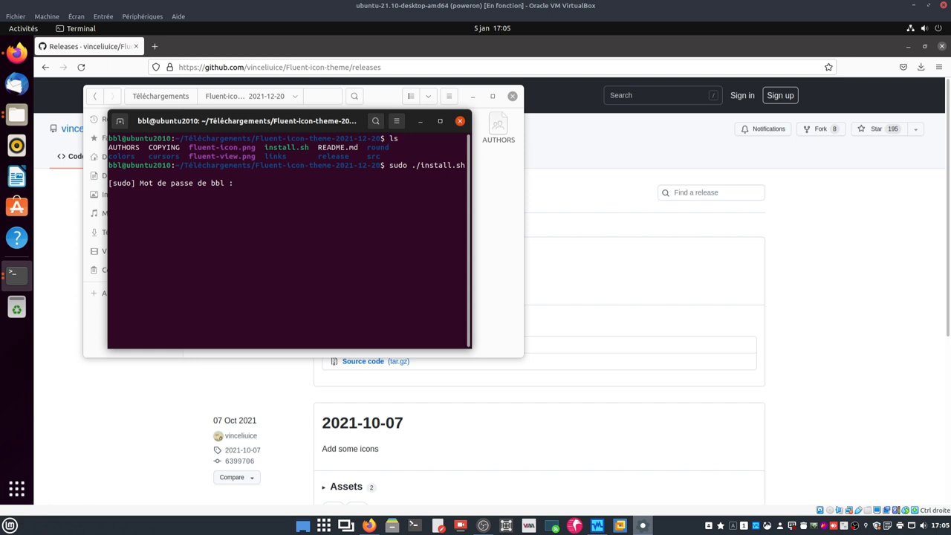
key(Return)
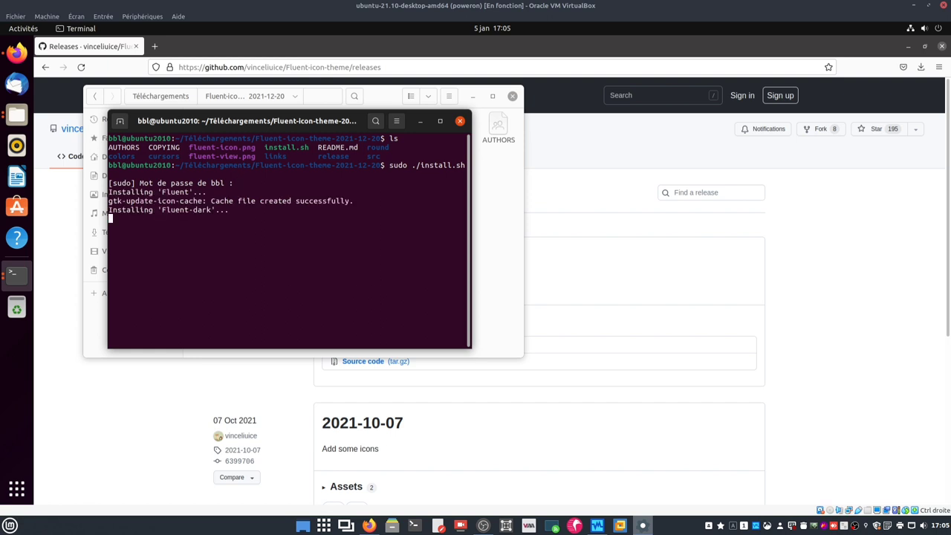
Set the system's window colours to Foncé in the Apparence settings, and close Paramètres.
click(925, 28)
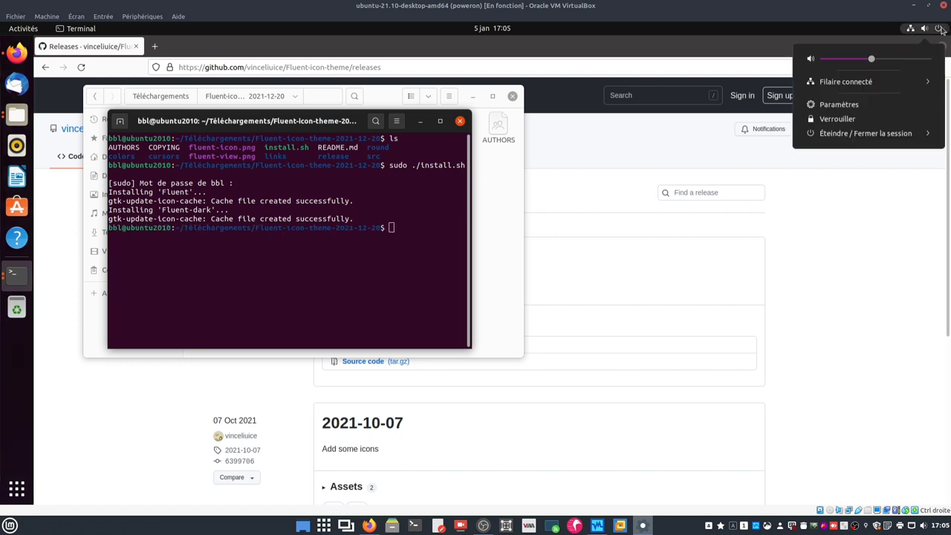
click(873, 105)
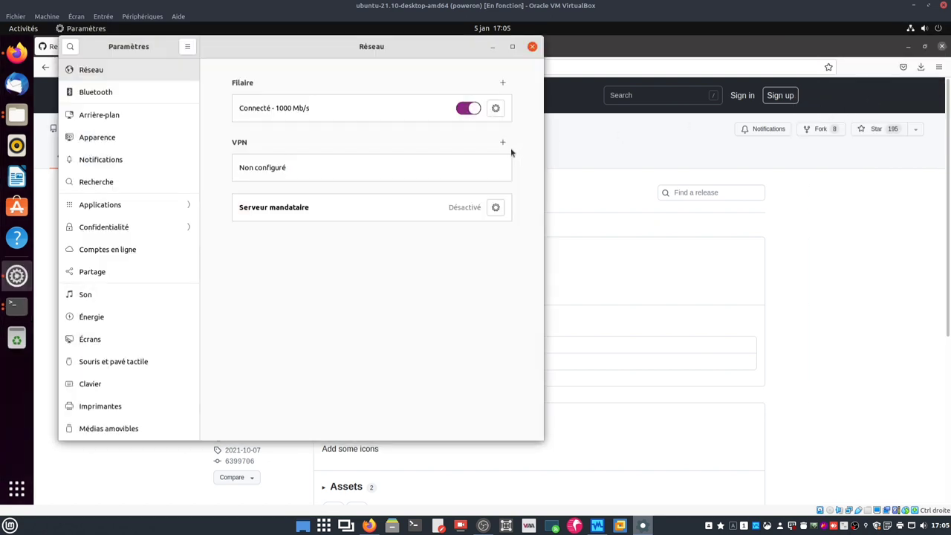
click(115, 135)
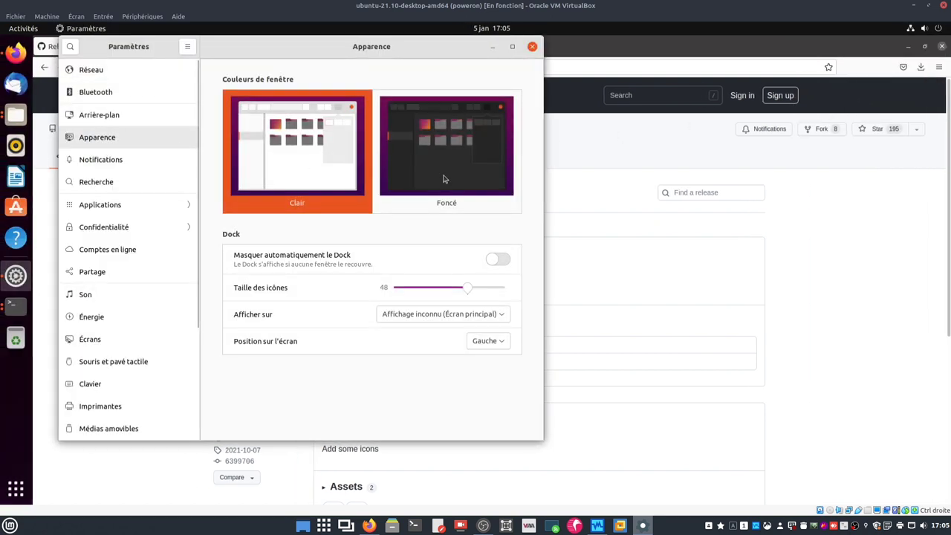
click(444, 179)
click(532, 46)
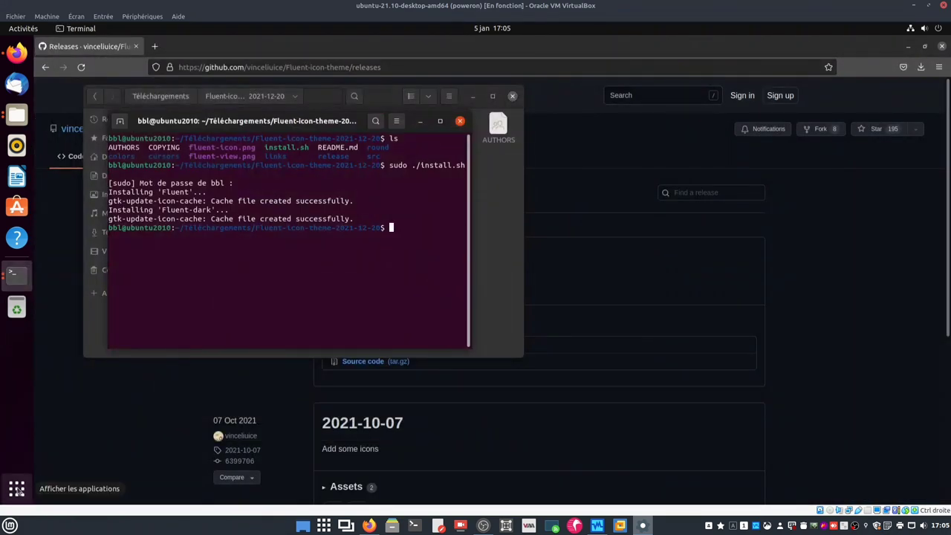
Launch Ajustements, dismiss the notice about extensions, and show the Apparence settings.
click(16, 488)
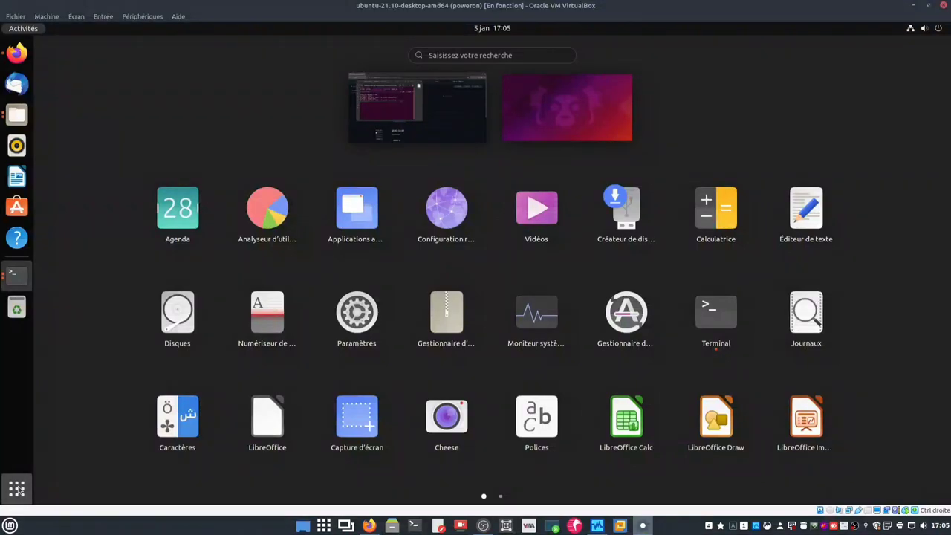
text(aju)
key(Return)
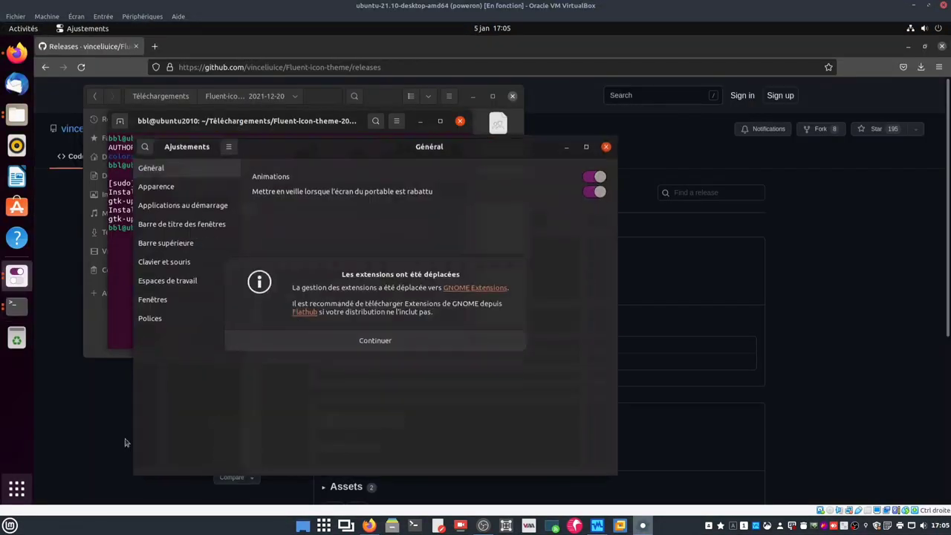
click(327, 346)
click(159, 185)
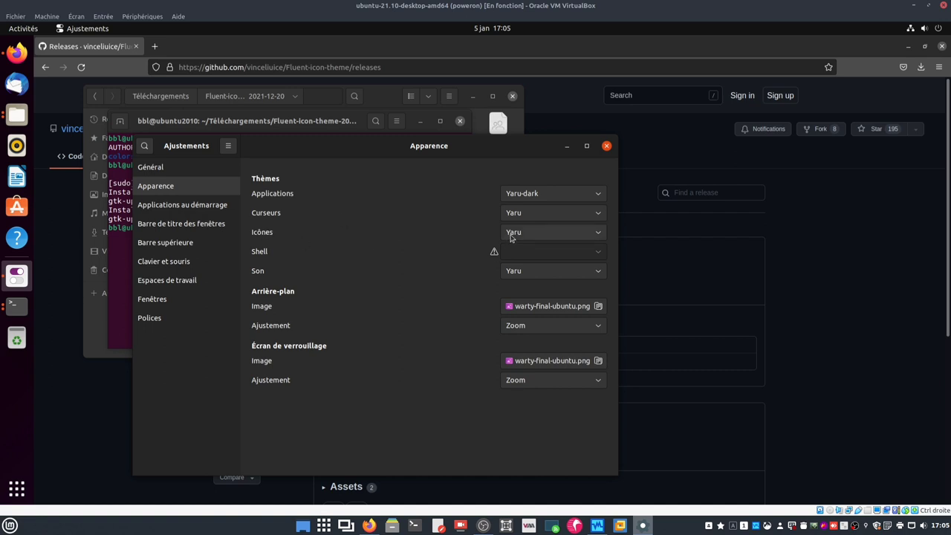
Apply the Fluent icon theme, and switch it to the Fluent-dark variant.
click(511, 235)
click(520, 105)
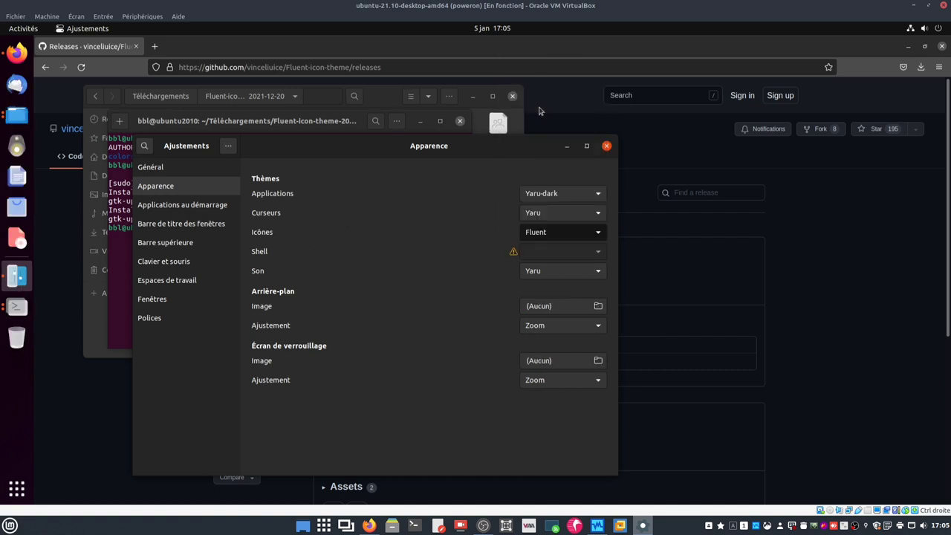
click(536, 233)
click(536, 248)
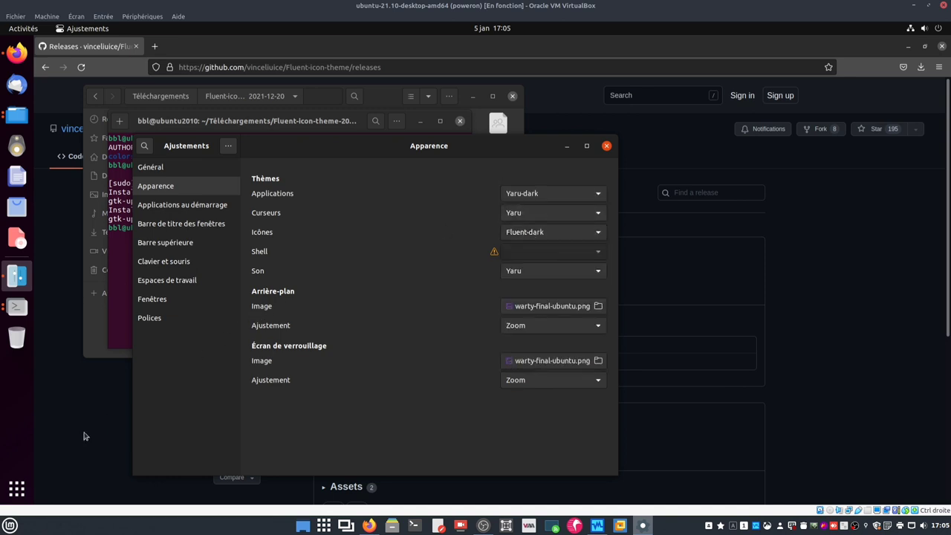
Examine the new icons in the applications overview and on the folders of Dossier personnel in Fichiers.
click(27, 484)
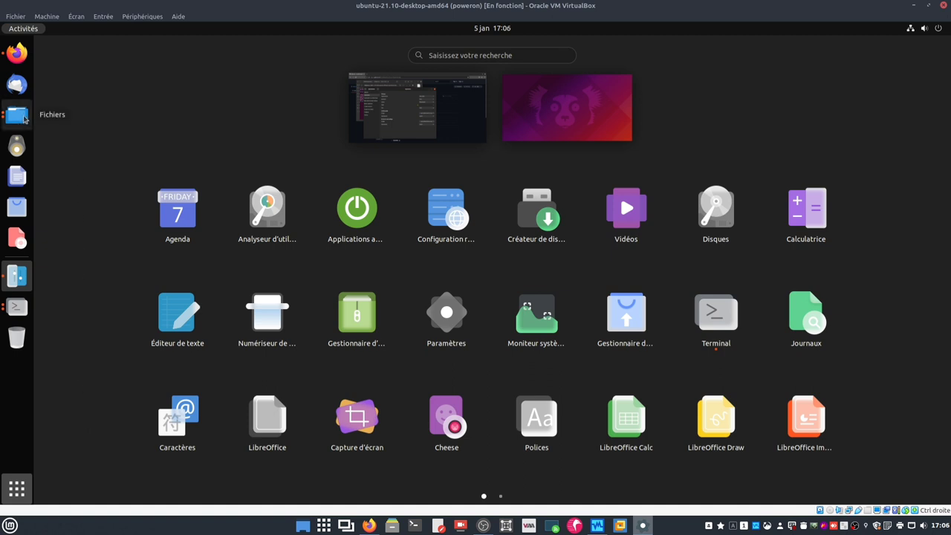
click(62, 443)
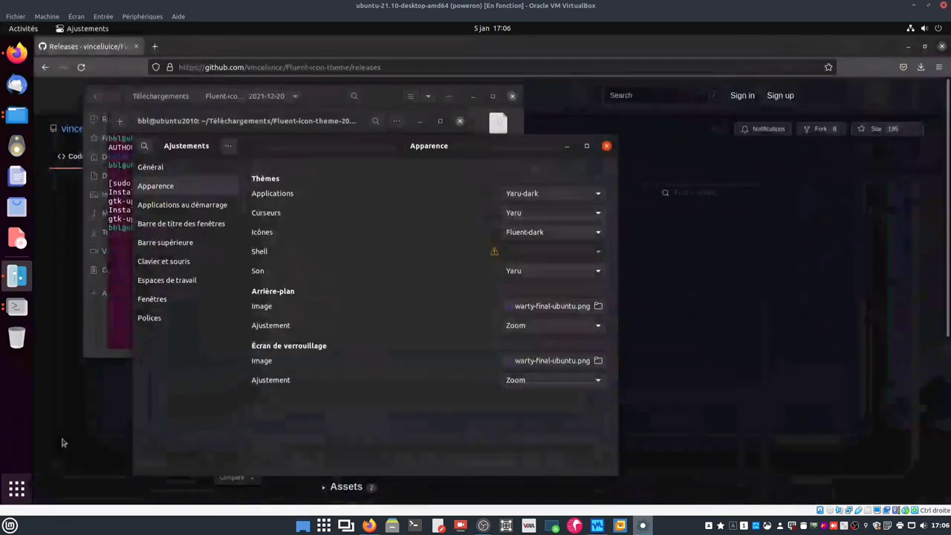
click(24, 125)
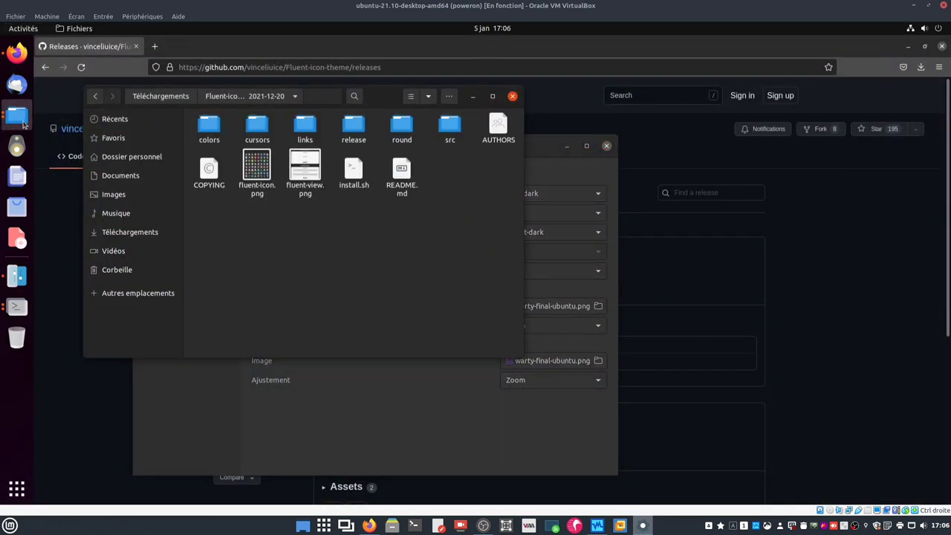
click(132, 156)
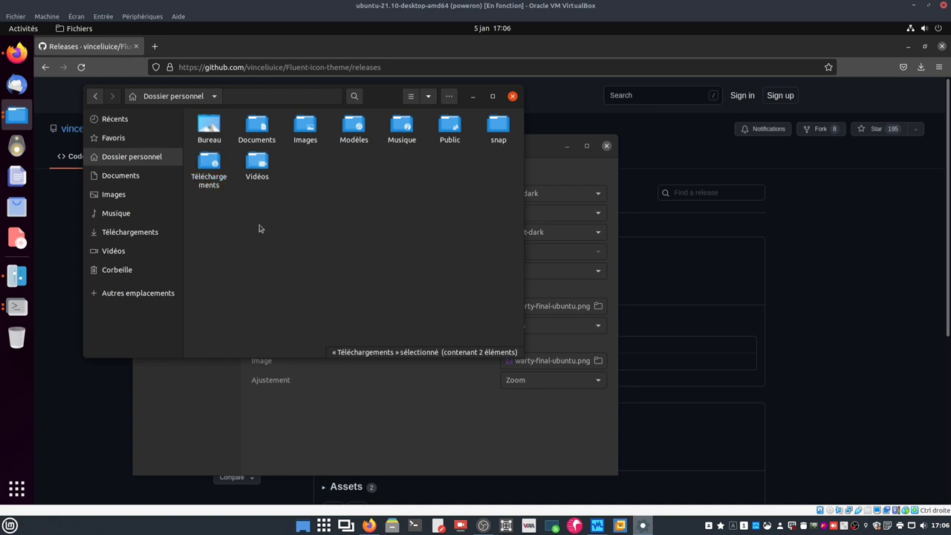
drag(212, 224, 428, 151)
click(332, 282)
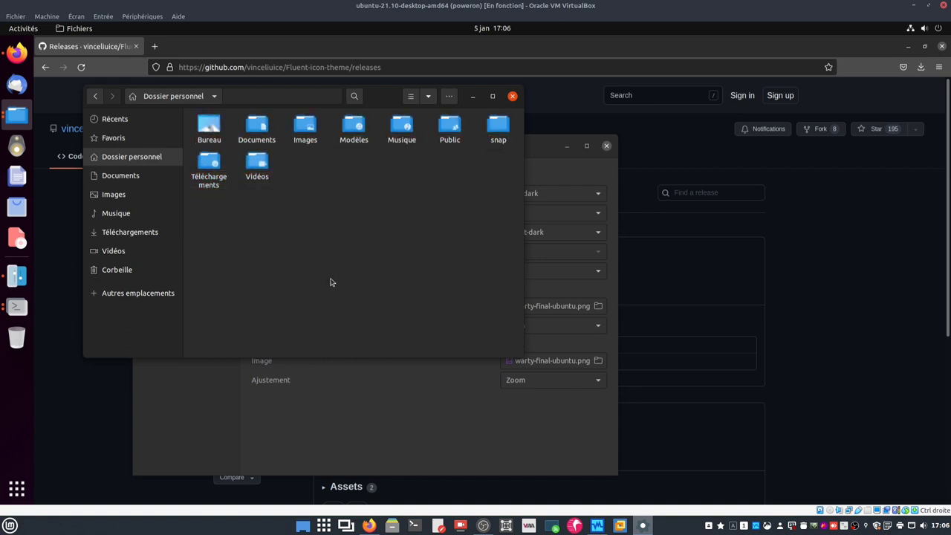
Review the icon themes available in Ajustements, keeping Fluent-dark selected.
click(541, 160)
click(523, 234)
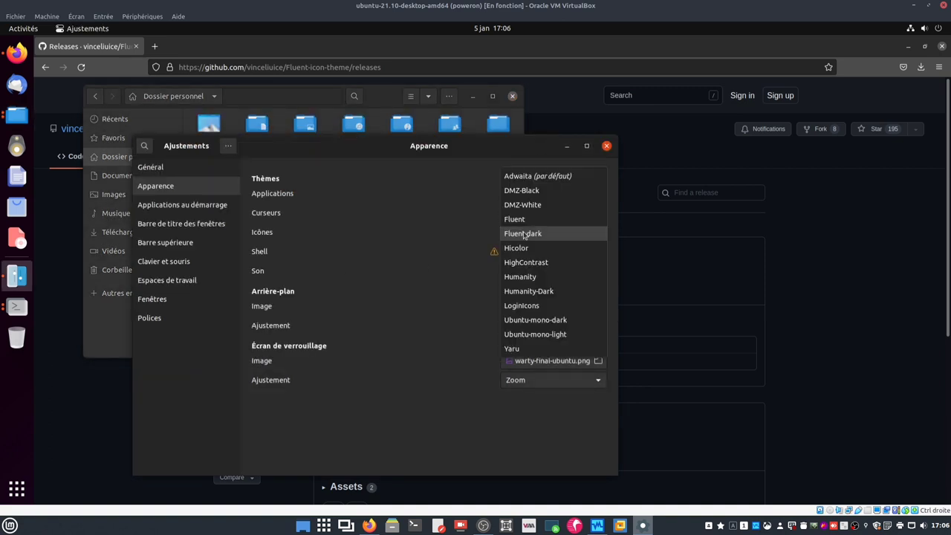
click(524, 234)
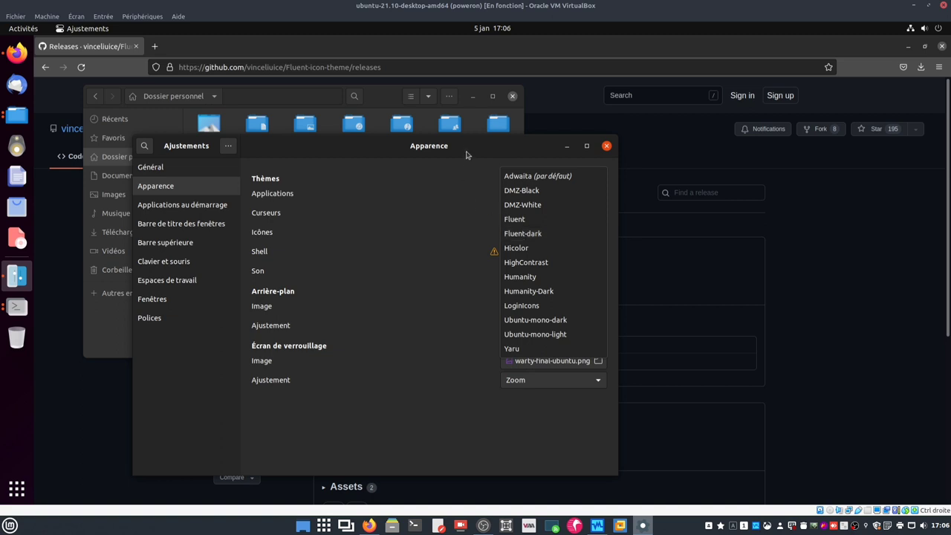
Prepare the sudo ./install.sh command again in the terminal with the -a option, postponing the offered system updates.
click(11, 305)
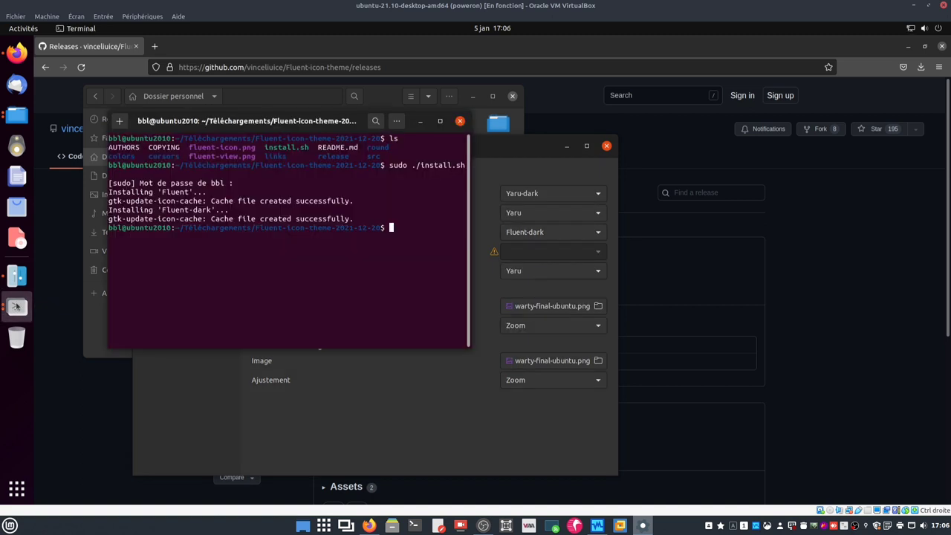
key(Up)
key(Return)
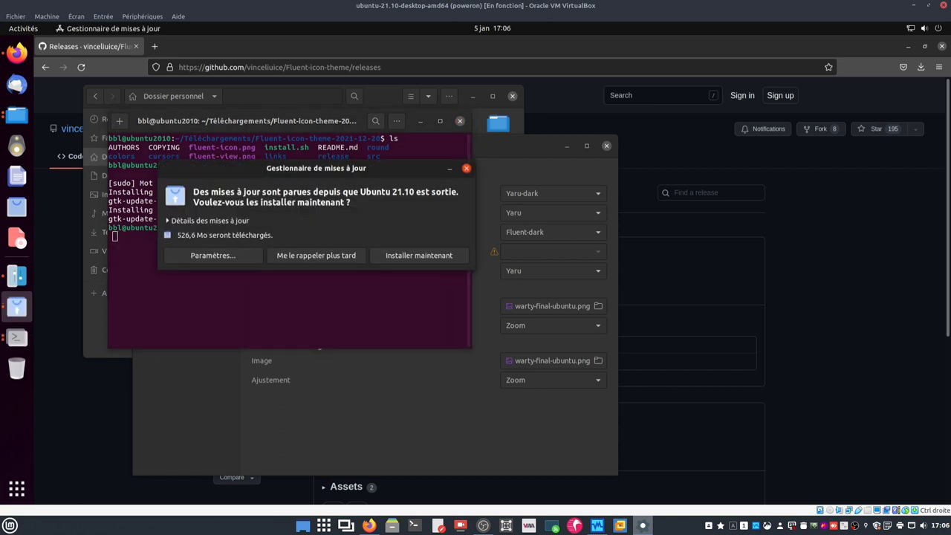
click(336, 257)
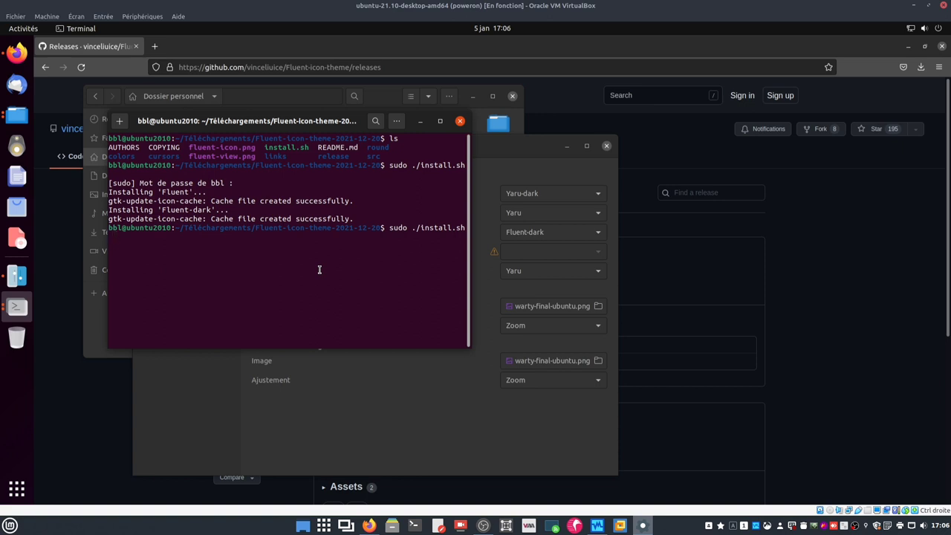
text(.sh -a)
Switch to Firefox and examine the icon previews and the round and black install versions in the Fluent-icon-theme repository's README.
click(17, 52)
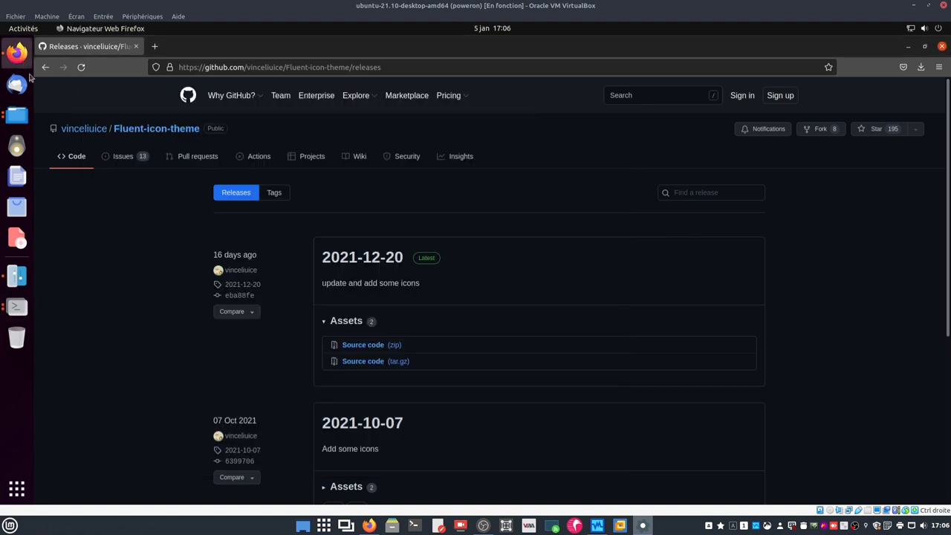
click(135, 132)
scroll(274, 290, down, 5)
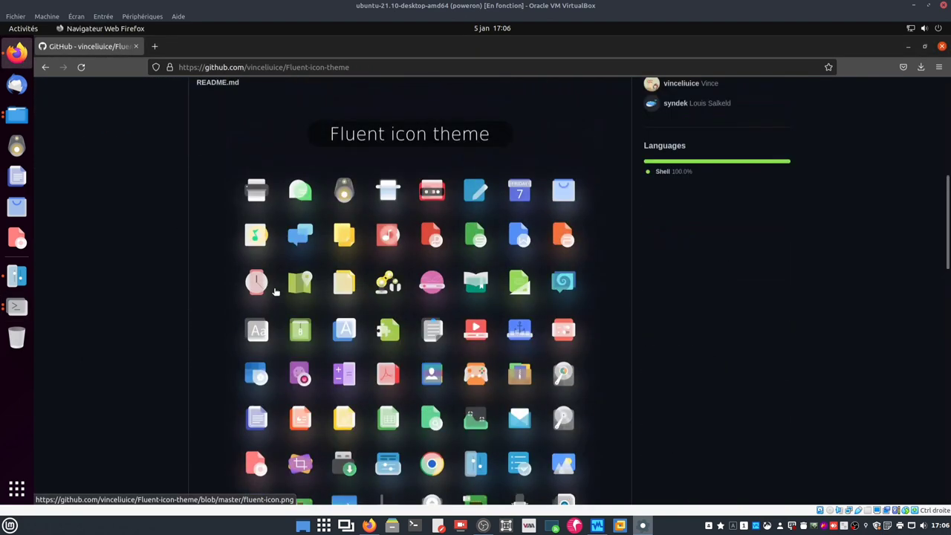
scroll(275, 291, down, 1)
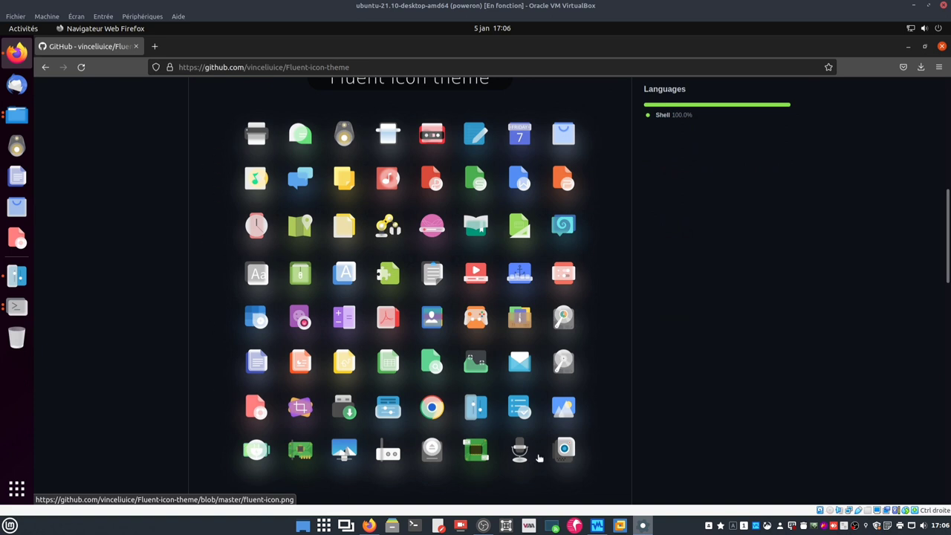
scroll(691, 437, down, 3)
scroll(690, 436, down, 4)
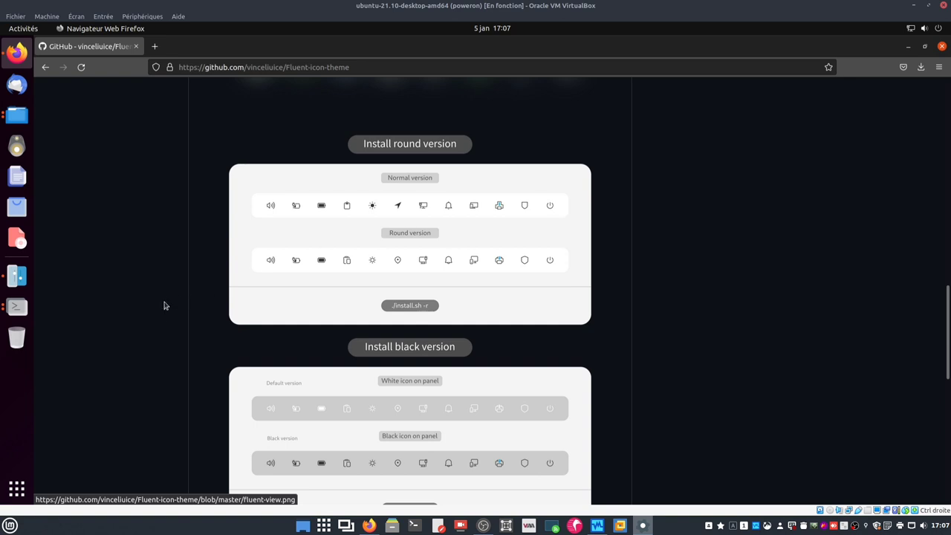
scroll(163, 303, down, 2)
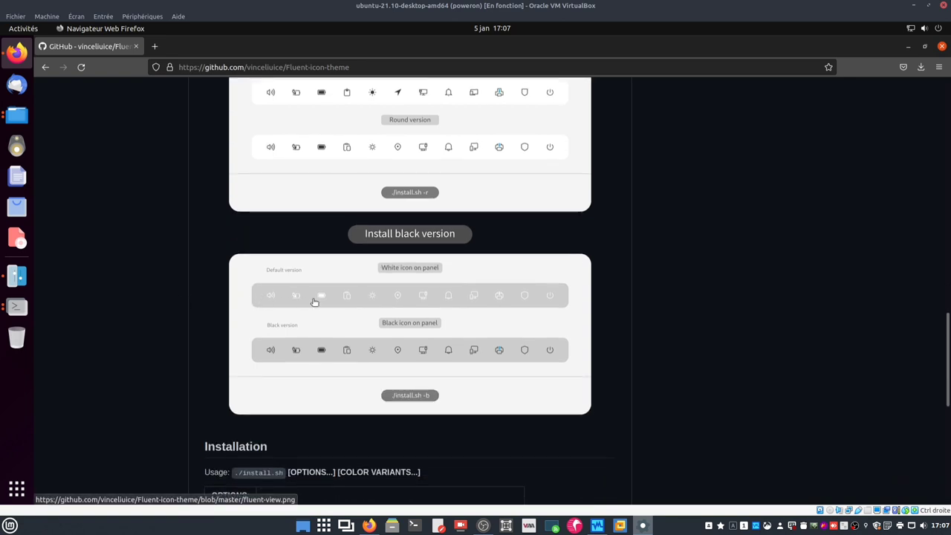
scroll(639, 318, up, 1)
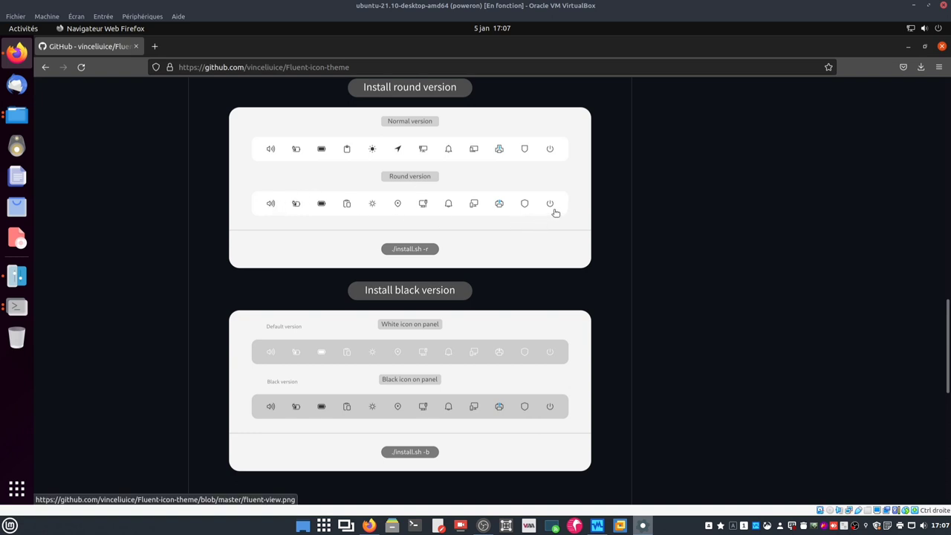
scroll(555, 213, down, 1)
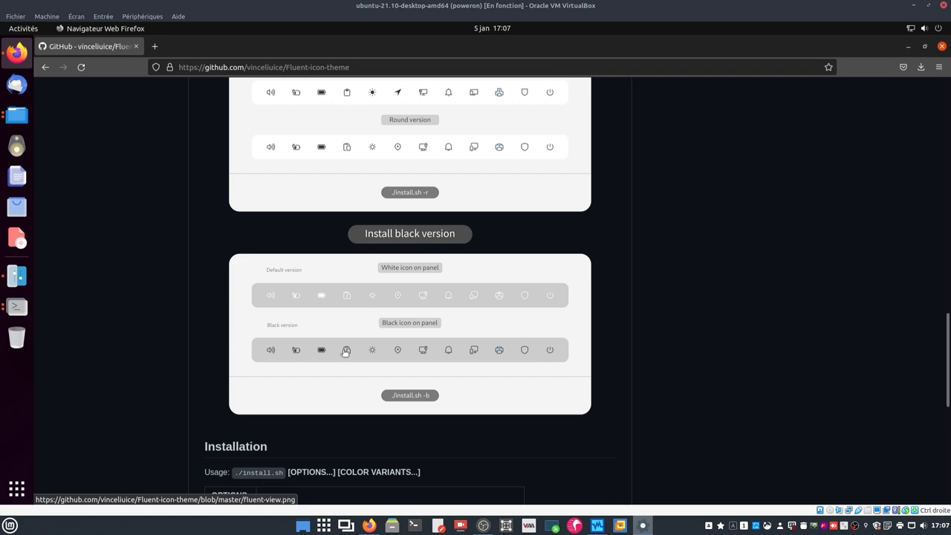
Run the prepared sudo ./install.sh -a command in the terminal to install all Fluent colour variants, and close that terminal window.
click(16, 306)
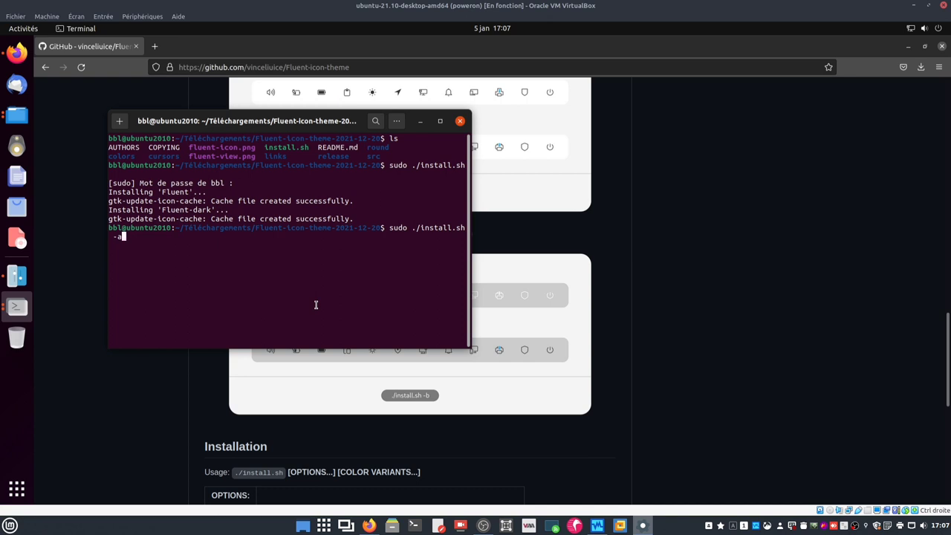
key(Return)
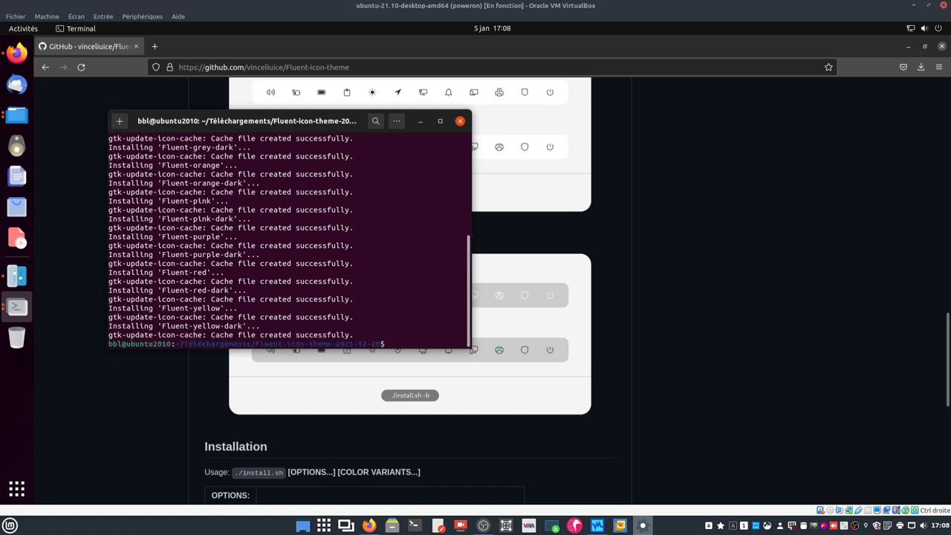
click(461, 120)
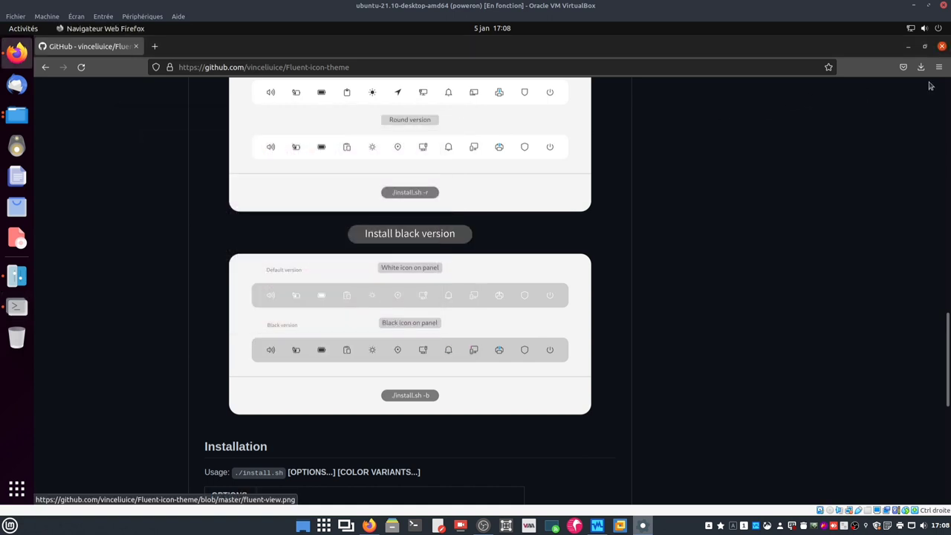
Close Firefox, the remaining terminal window and both Fichiers windows, leaving only Ajustements open.
click(941, 46)
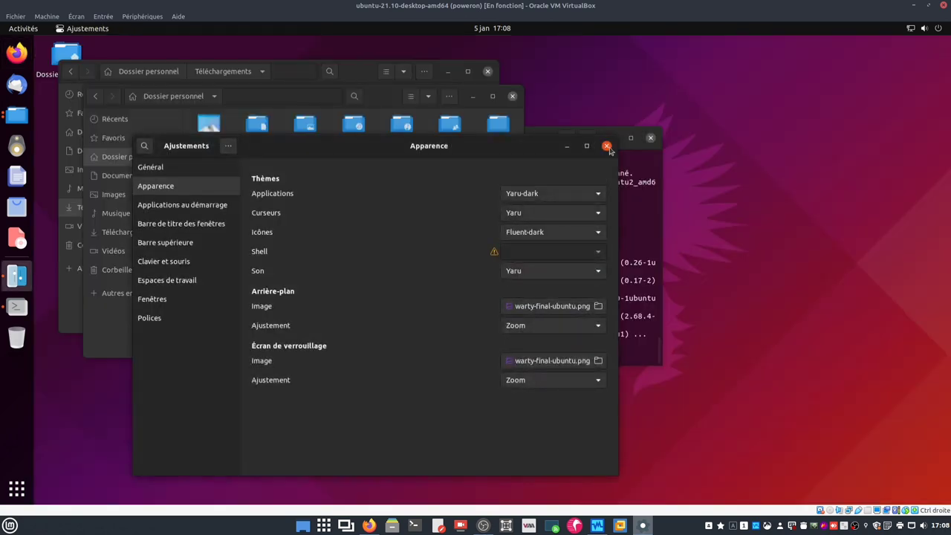
click(650, 138)
click(512, 96)
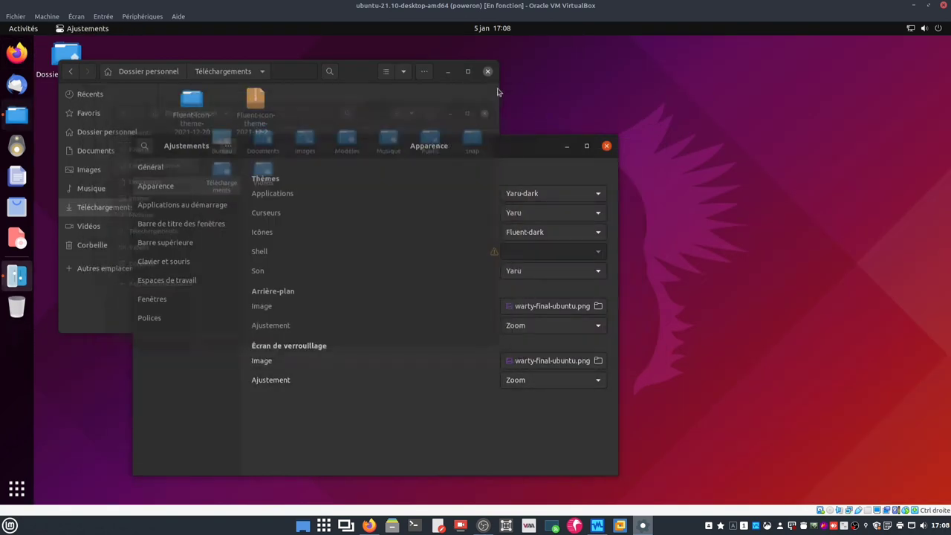
click(487, 71)
Check the icon theme list in Ajustements, and restart the application to reload the installed themes.
drag(494, 146, 794, 68)
click(831, 159)
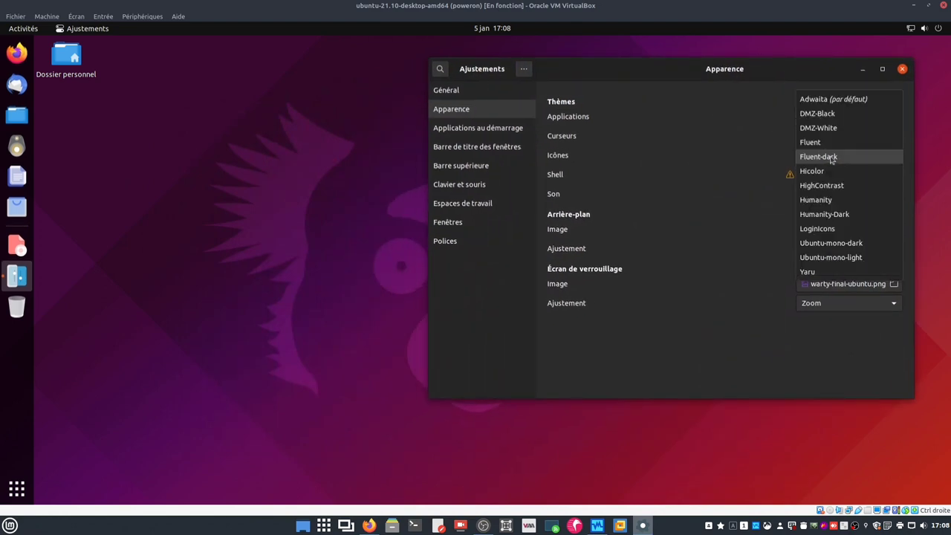
click(903, 68)
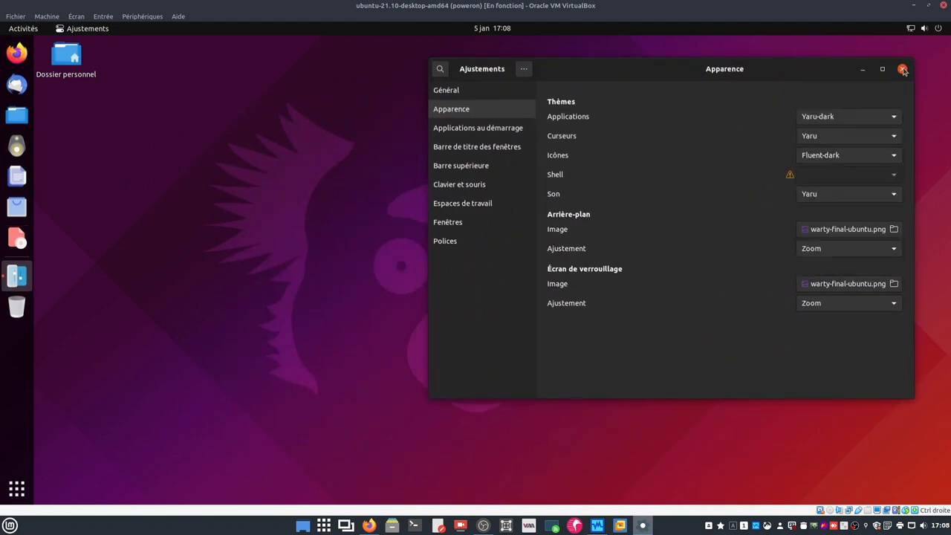
click(902, 68)
click(18, 490)
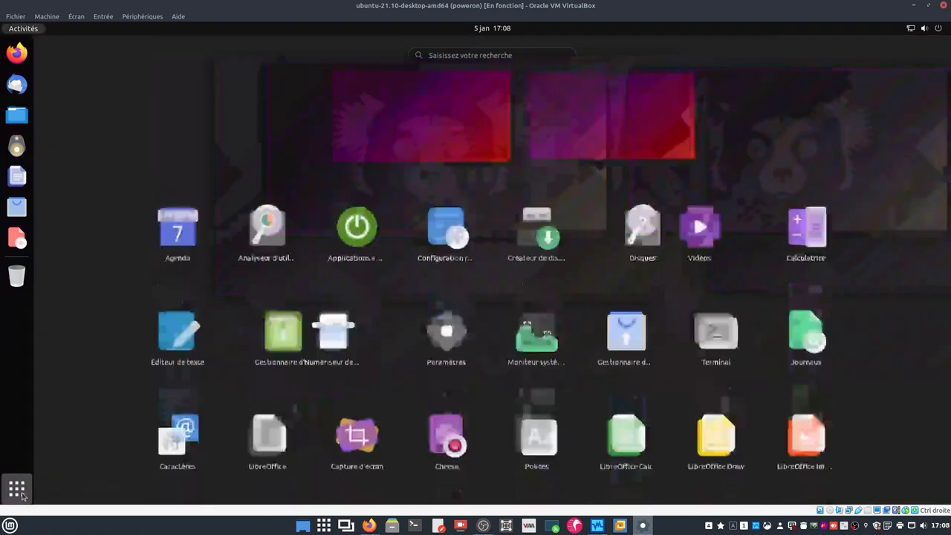
text(aju)
key(Return)
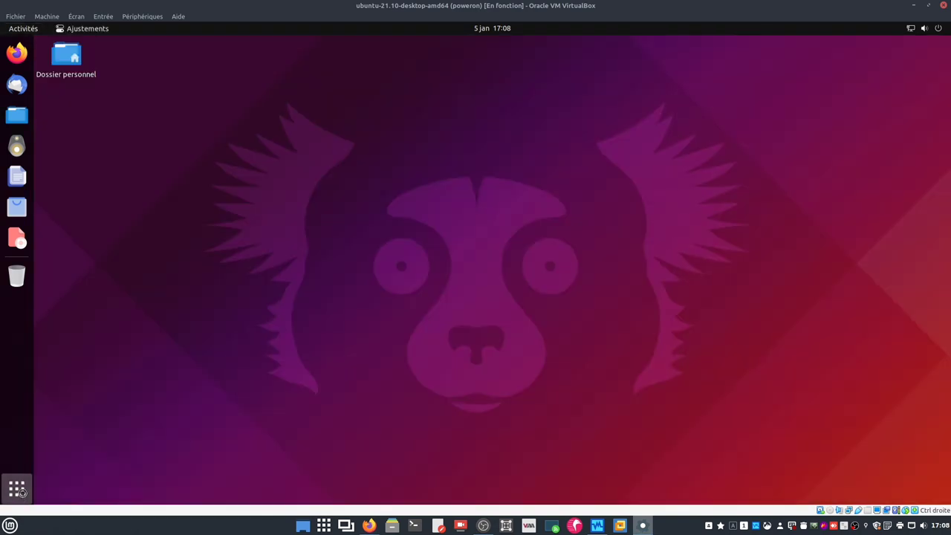
Arrange Ajustements beside a Fichiers window showing Dossier personnel, and display the Apparence settings.
drag(436, 85, 832, 71)
click(17, 113)
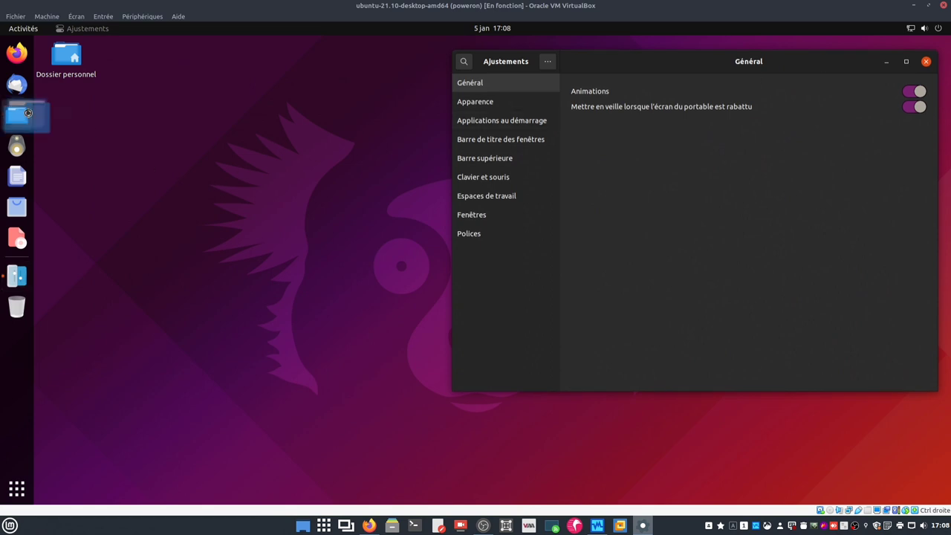
drag(344, 78, 333, 234)
click(700, 75)
click(522, 101)
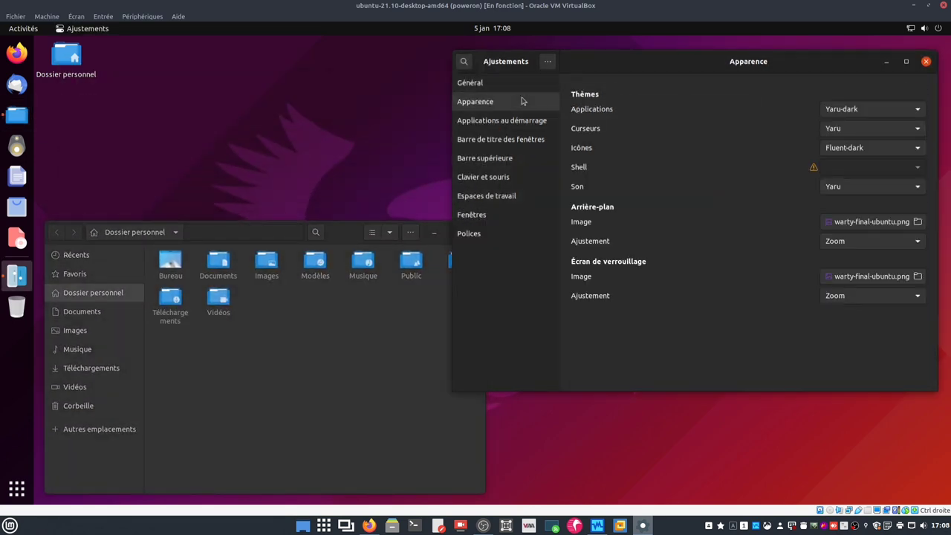
Try the Fluent-green-dark and Fluent-grey-dark icon themes on the desktop and folders.
click(856, 149)
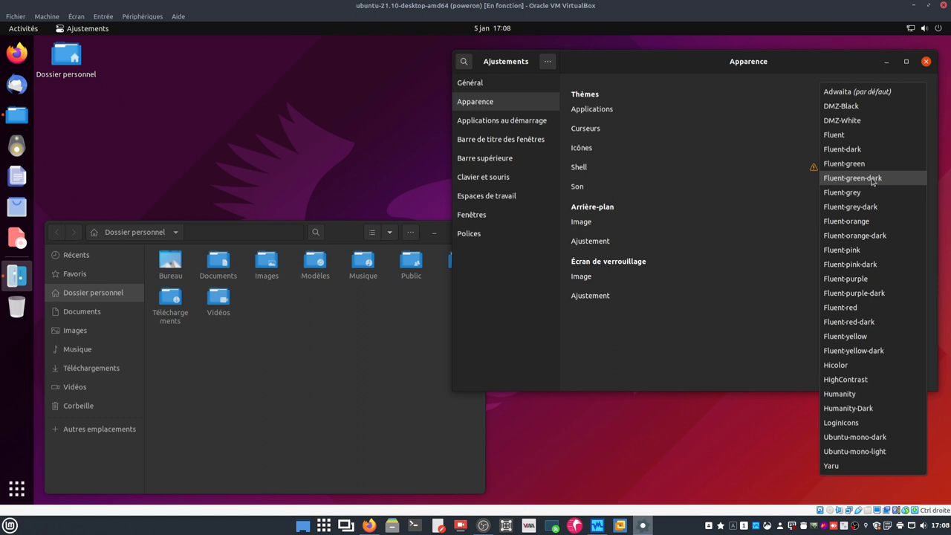
click(873, 181)
click(877, 152)
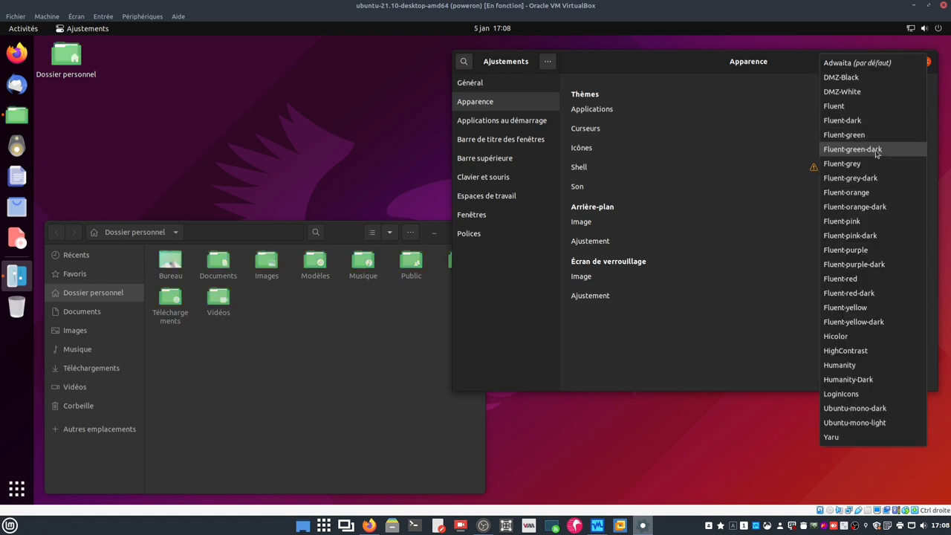
click(879, 178)
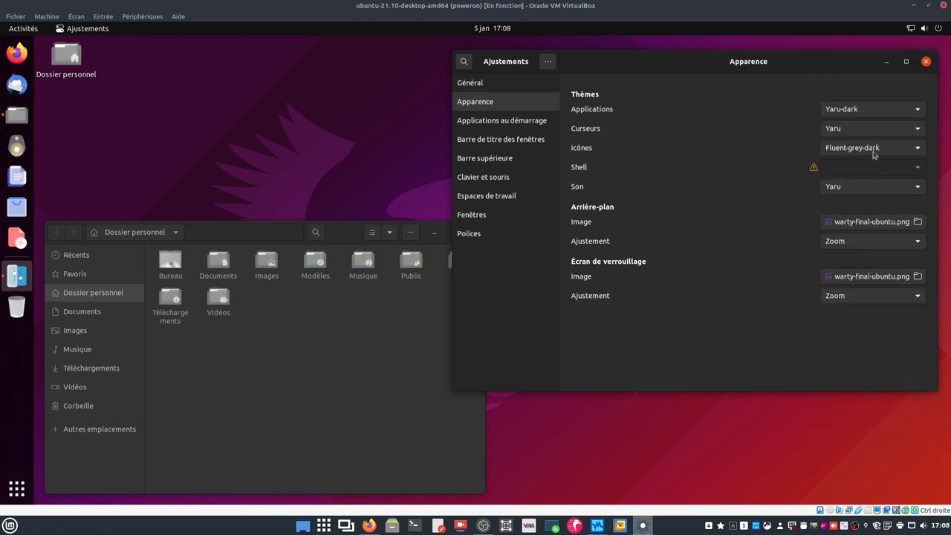
Try the Fluent-orange-dark and Fluent-pink-dark icon themes on the desktop and folders.
click(875, 154)
key(Escape)
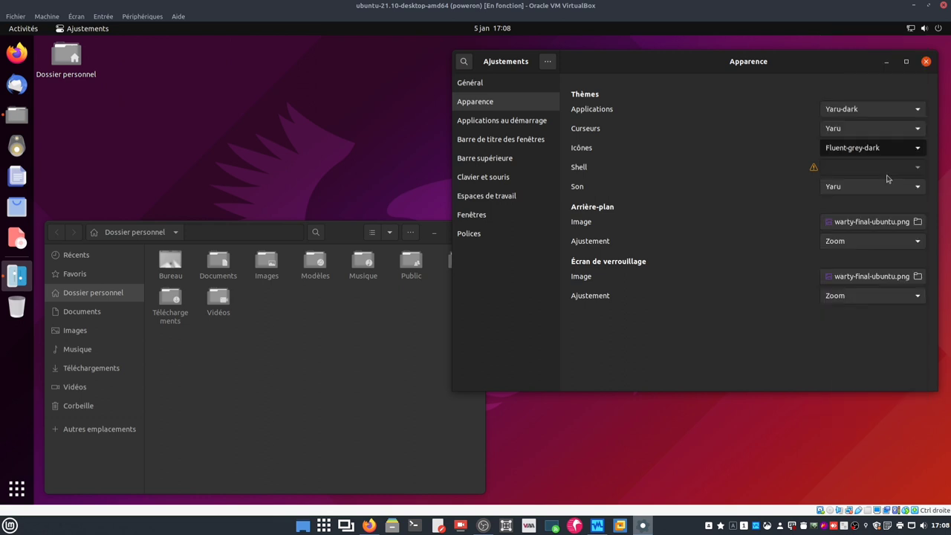
key(Down)
key(Down)
click(880, 149)
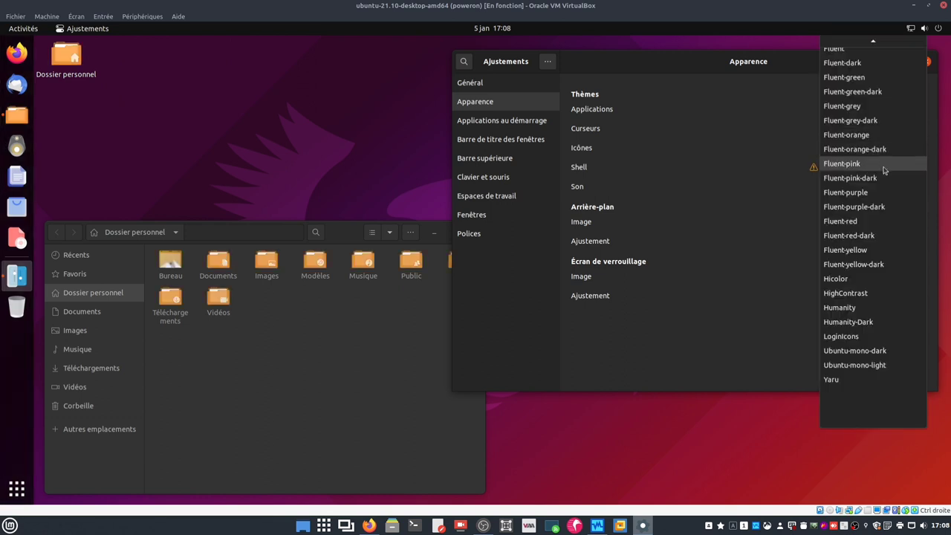
click(886, 179)
Try the Fluent-purple-dark and Fluent-red-dark icon themes on the desktop and folders.
click(875, 156)
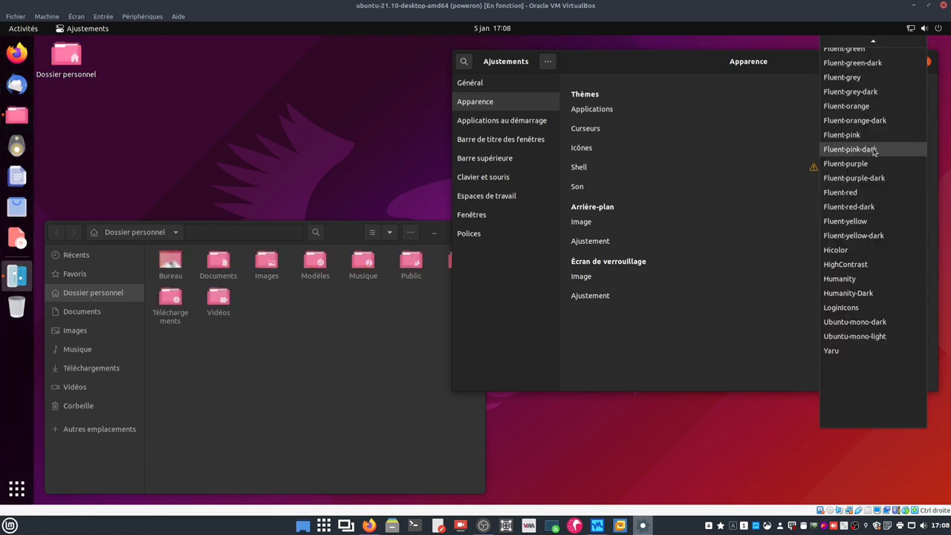
click(880, 182)
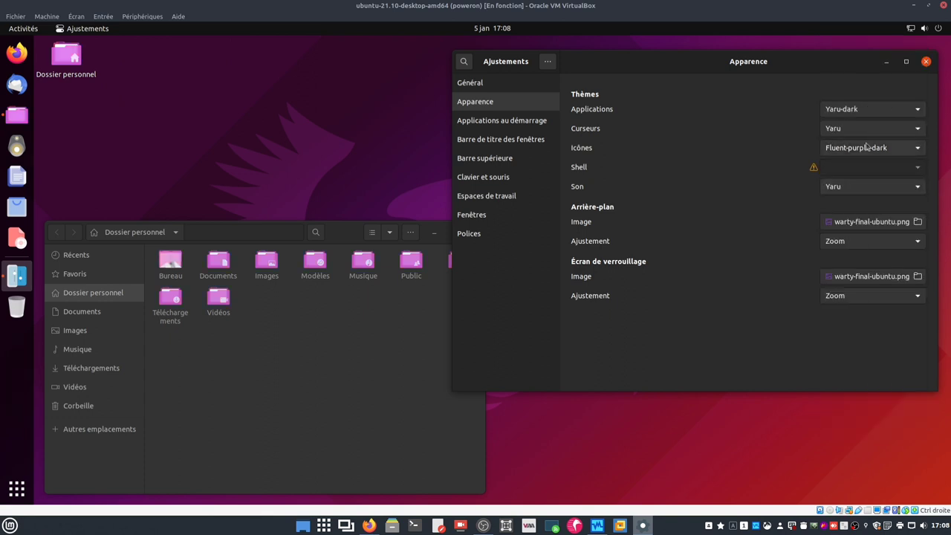
click(869, 147)
click(875, 180)
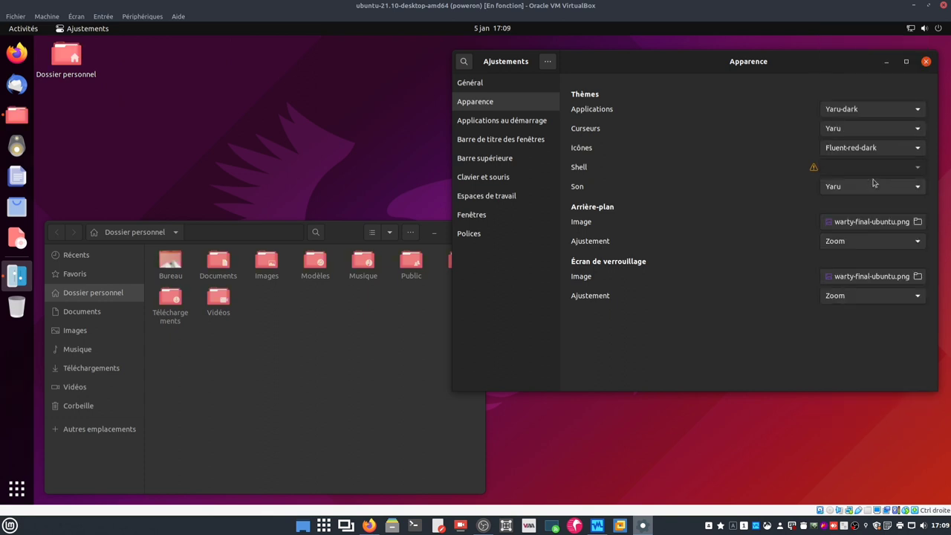
Set the icon theme to Fluent-yellow-dark.
click(868, 148)
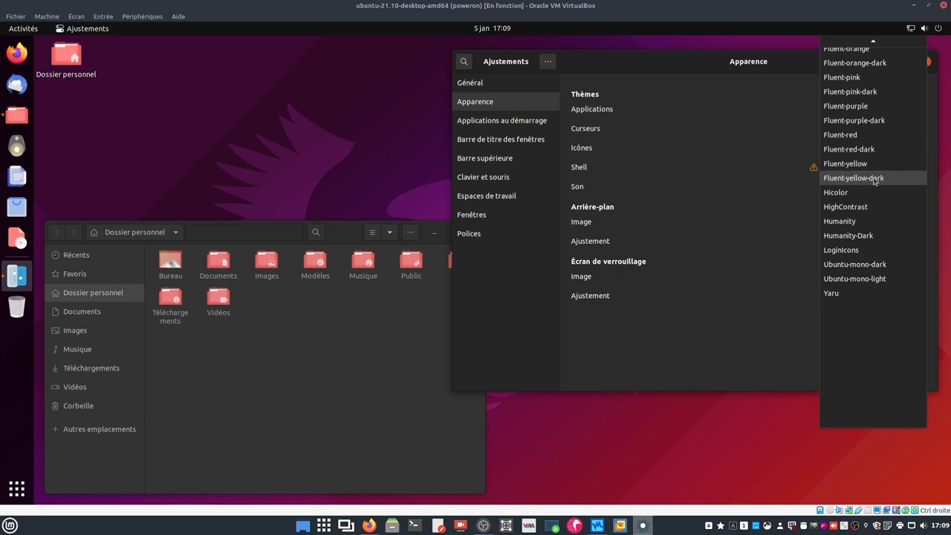
click(874, 179)
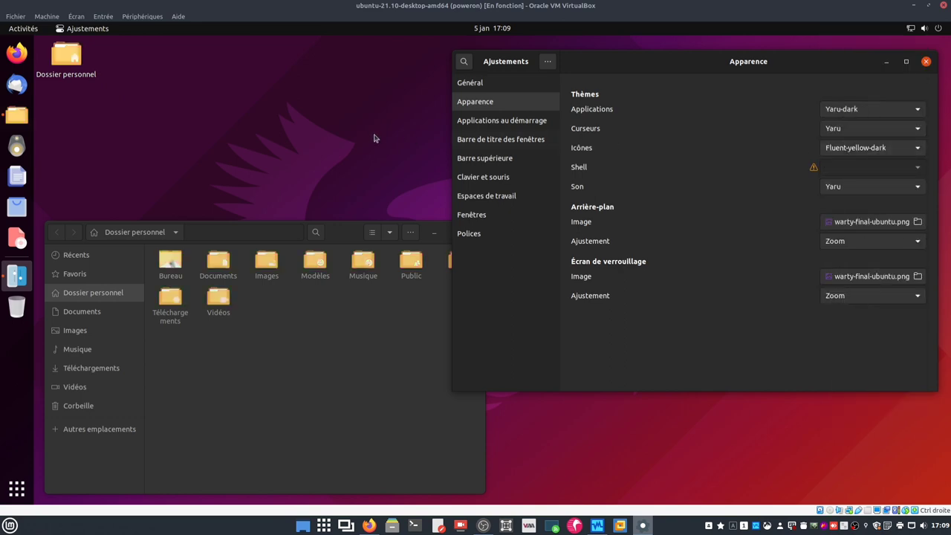
click(325, 129)
Examine the application icons on both pages of the applications overview, and return to the desktop.
click(16, 489)
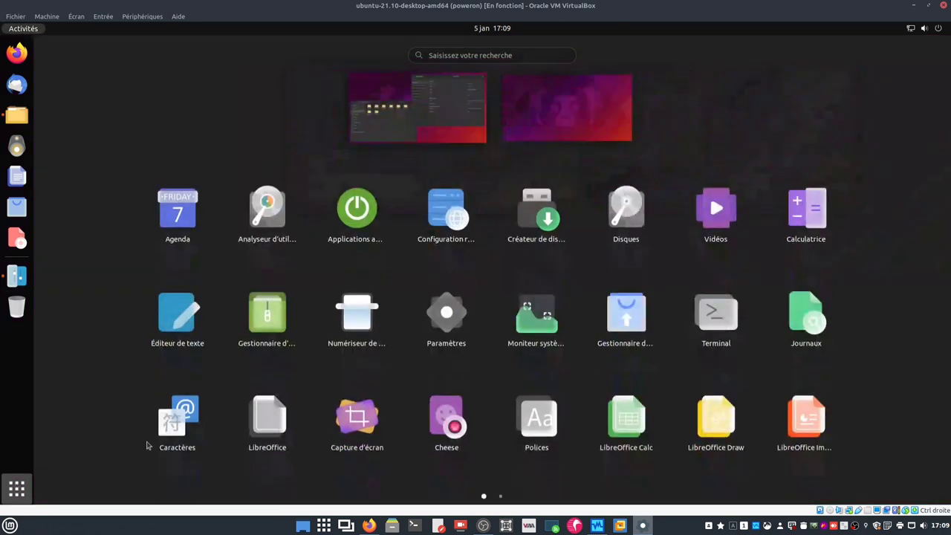
scroll(374, 396, down, 1)
scroll(375, 400, up, 1)
scroll(376, 399, down, 1)
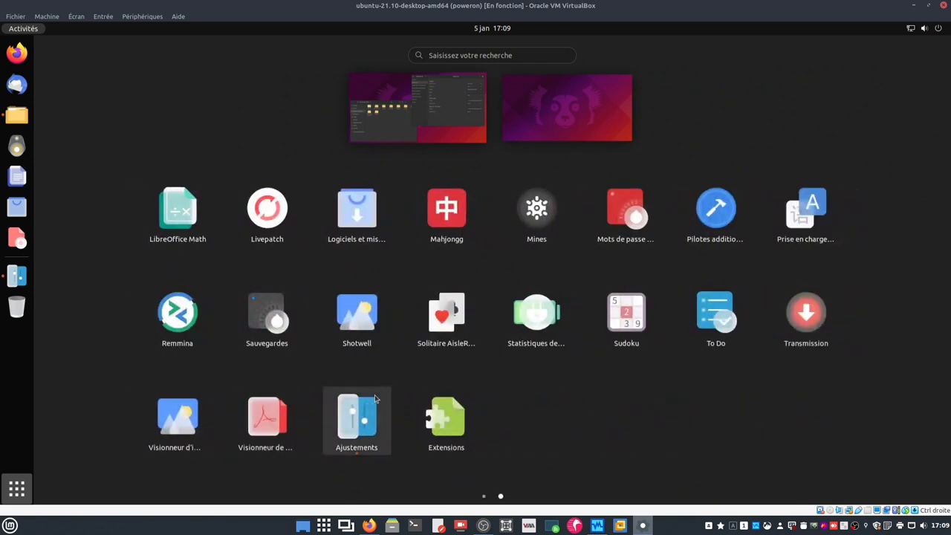
scroll(375, 399, up, 1)
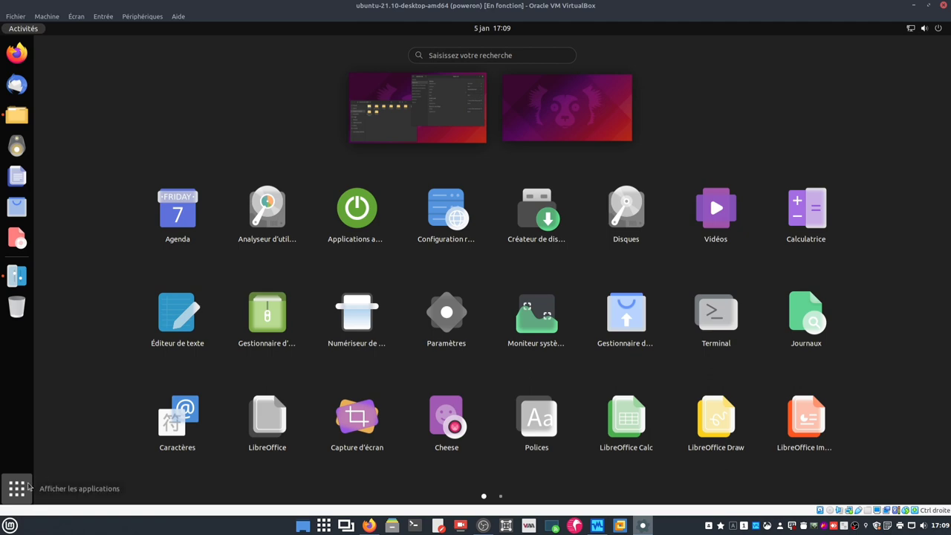
click(28, 486)
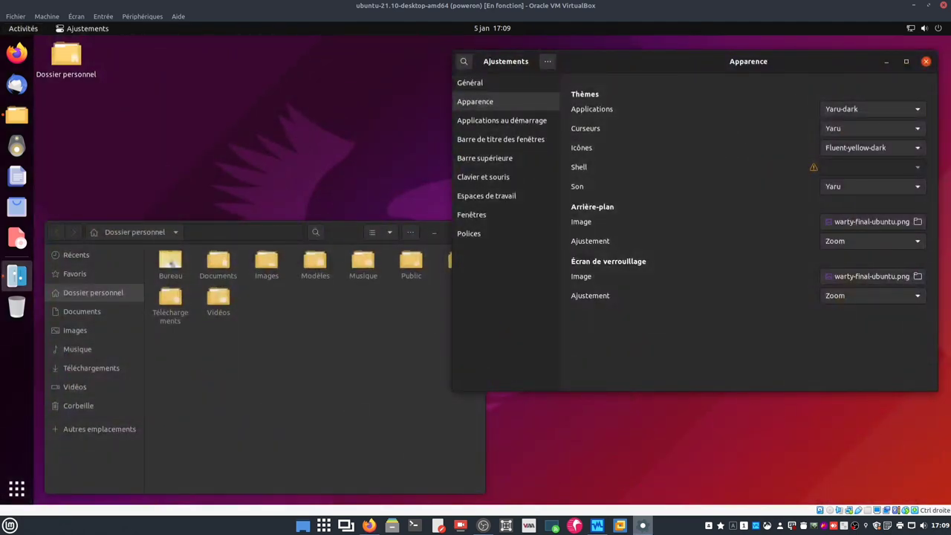